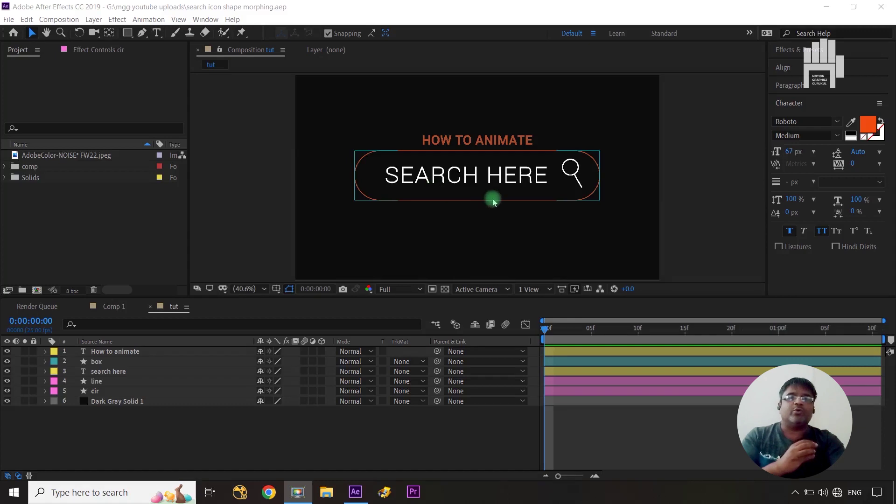
Solo the cir, line, search here, box and How to animate layers one after another
left_click(539, 191)
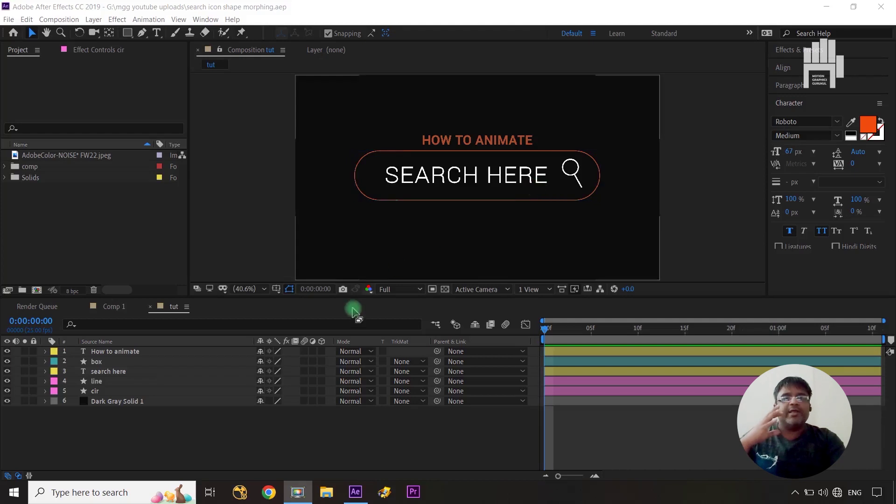
left_click(327, 377)
key("v")
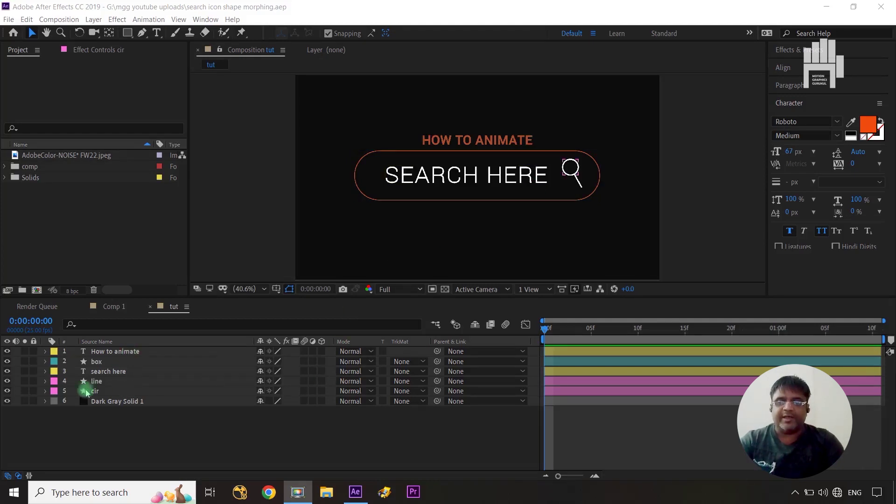
left_click(25, 391)
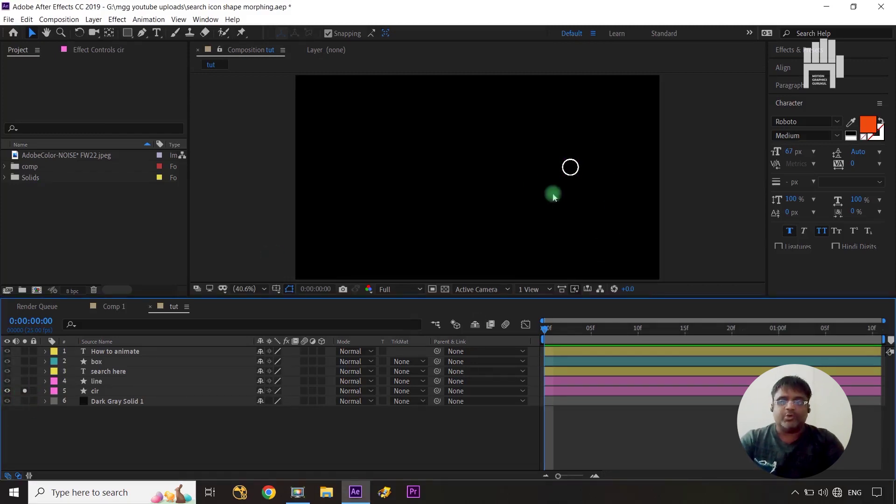
left_click(25, 381)
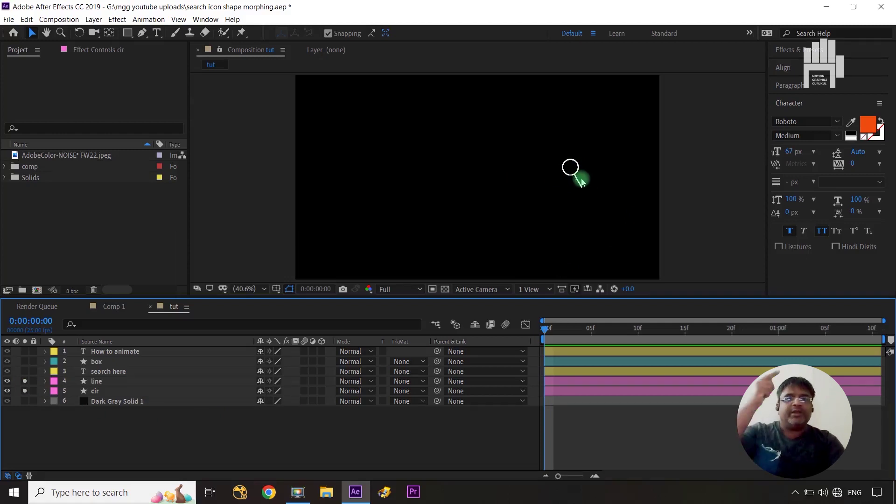
left_click(25, 371)
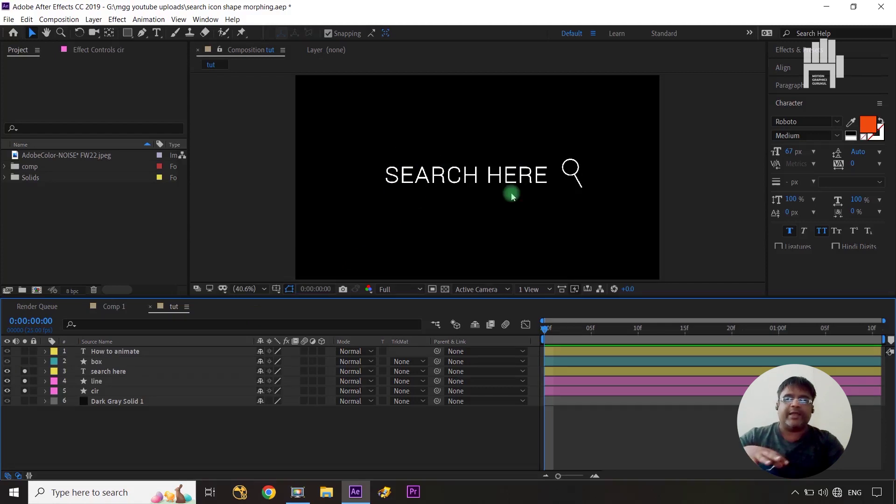
left_click(25, 361)
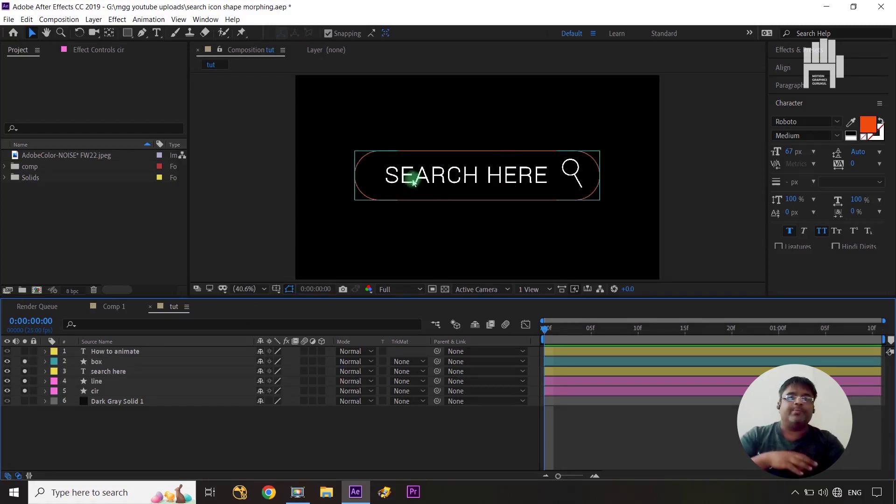
left_click(24, 353)
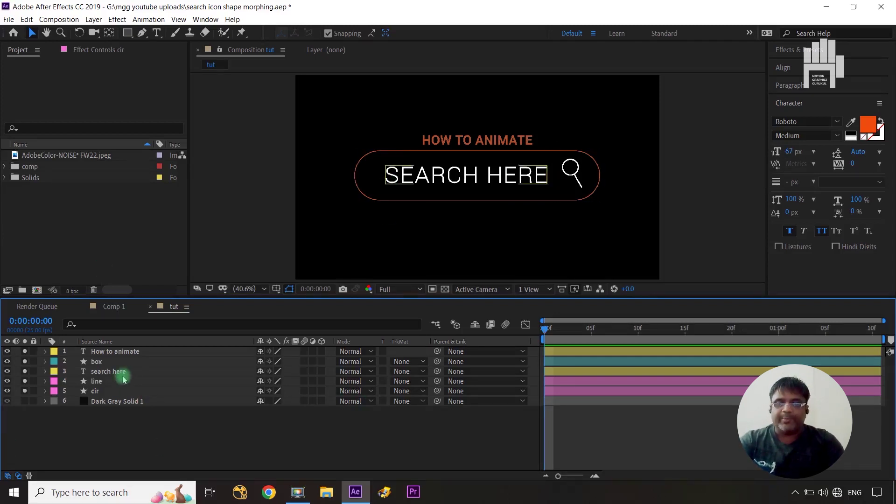
Limit the soloed layers to How to animate, box, search here and Dark Gray Solid 1, turning off solo for line and cir
left_click(25, 361)
left_click(24, 351)
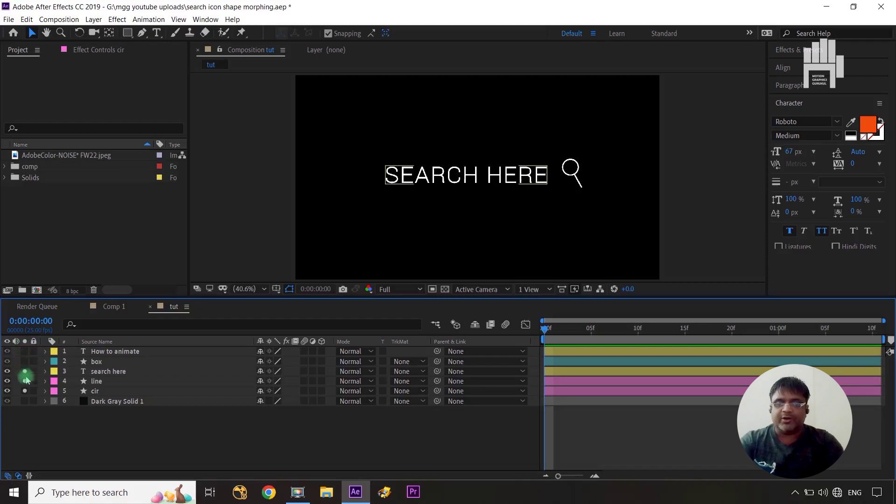
left_click(25, 401)
left_click(24, 390)
left_click(25, 381)
left_click(24, 361)
left_click(25, 351)
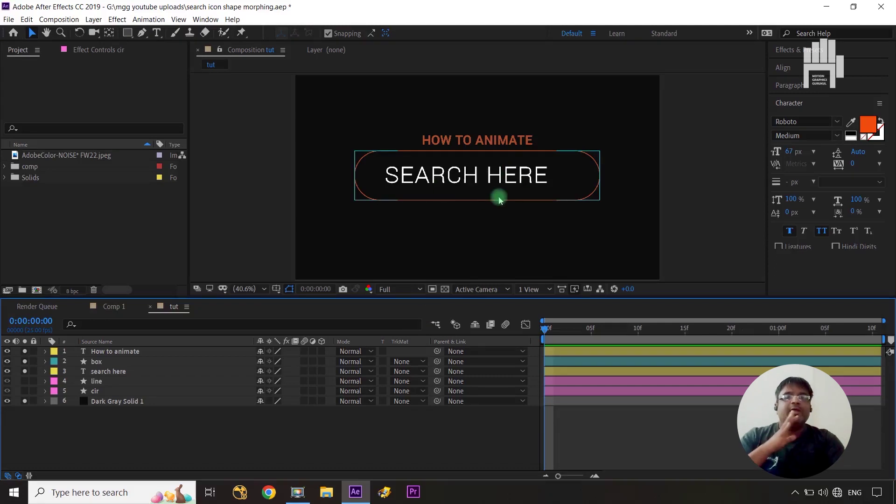
Add a new Opacity text animator to the search here layer
left_click(124, 371)
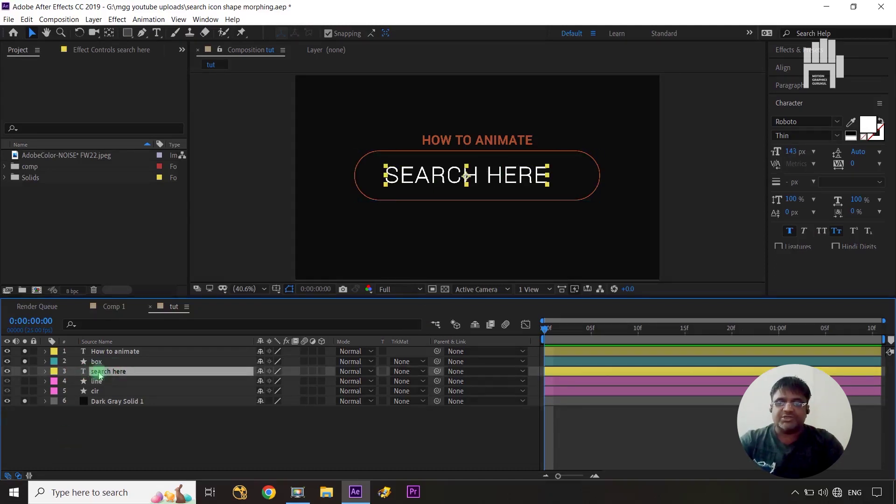
left_click(45, 371)
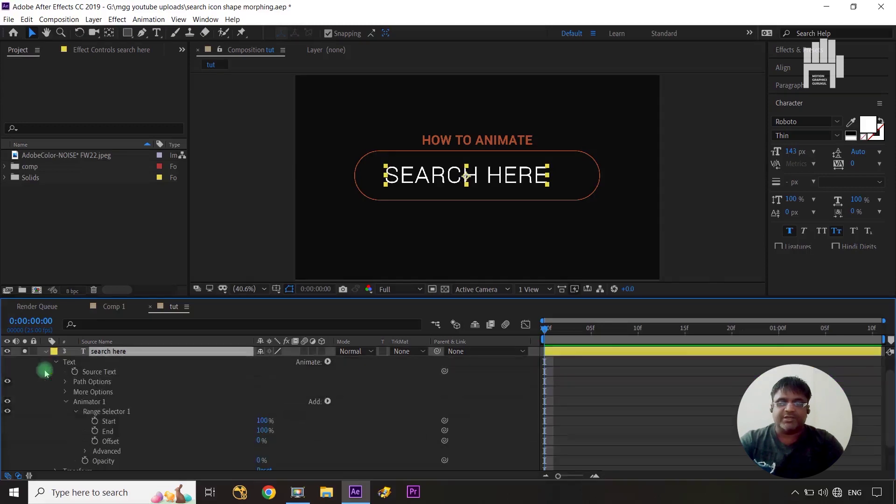
left_click(328, 362)
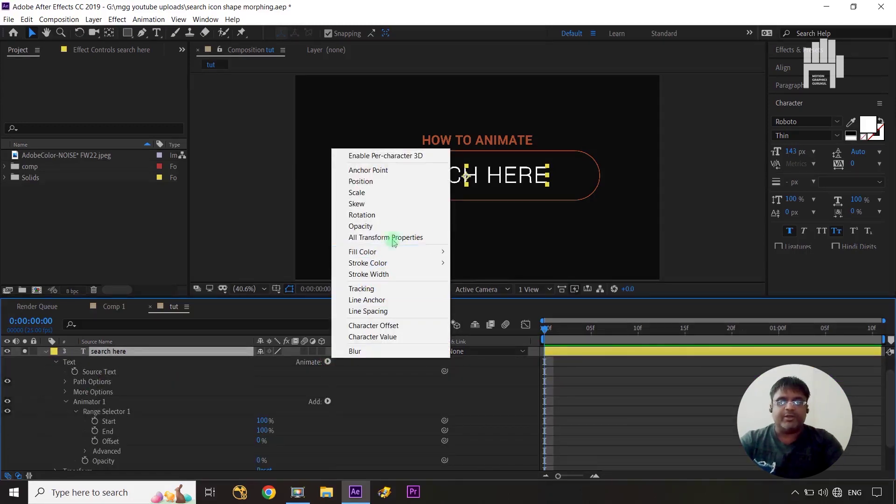
left_click(377, 226)
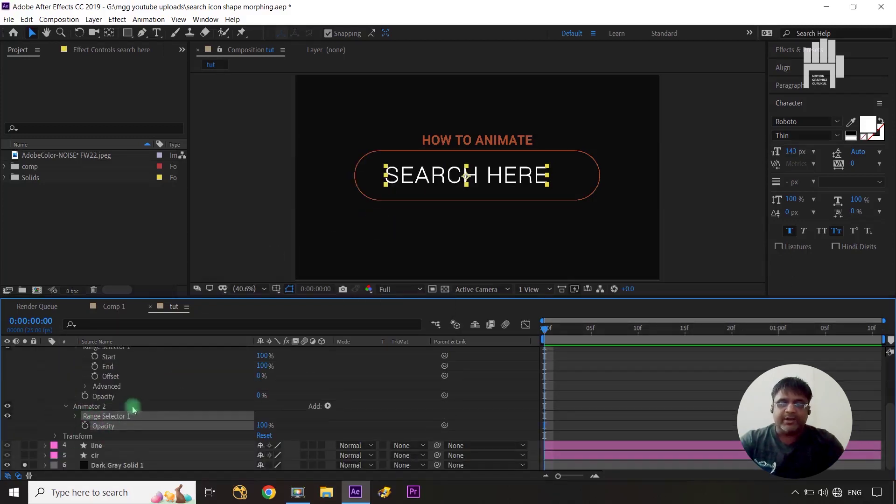
Rename the new animator to "opacity anime" and set its Opacity to 0%
left_click(99, 407)
key("Return")
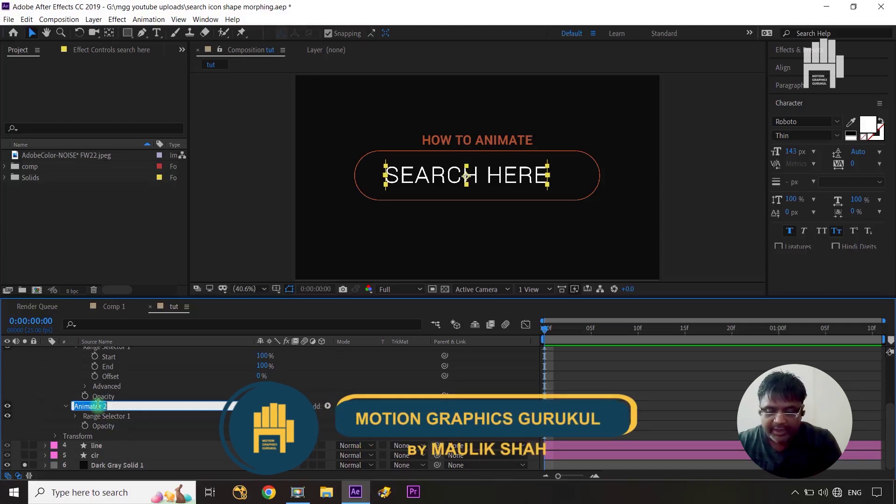
type("opacity anime")
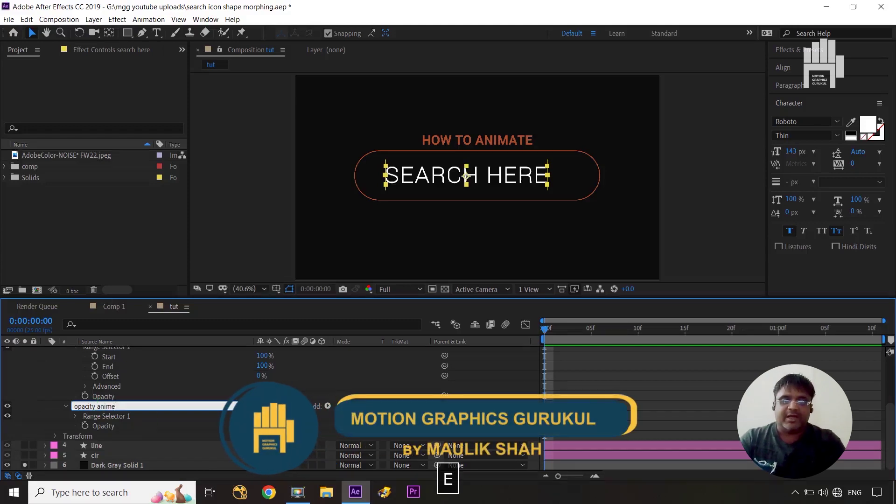
left_click(344, 368)
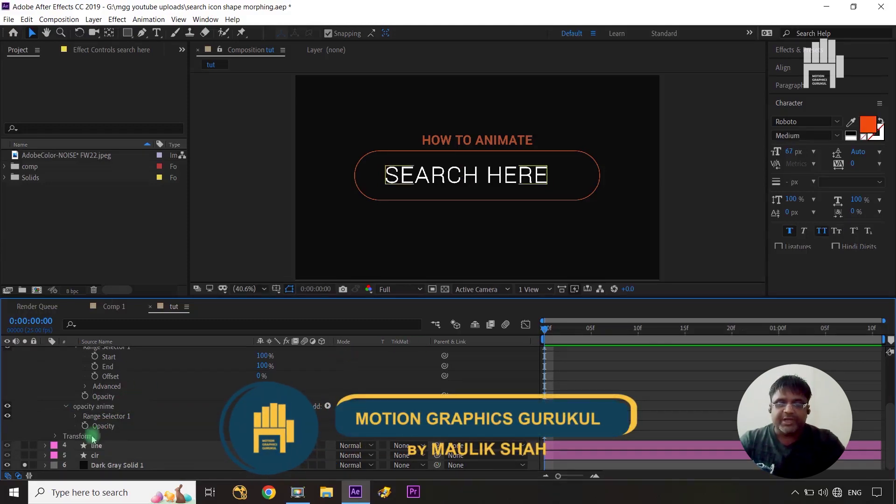
left_click_drag(260, 426, 178, 425)
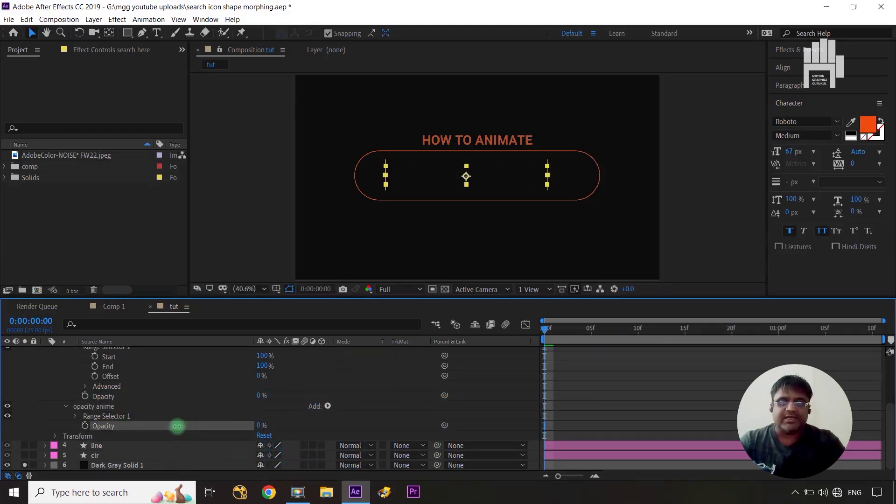
left_click(409, 385)
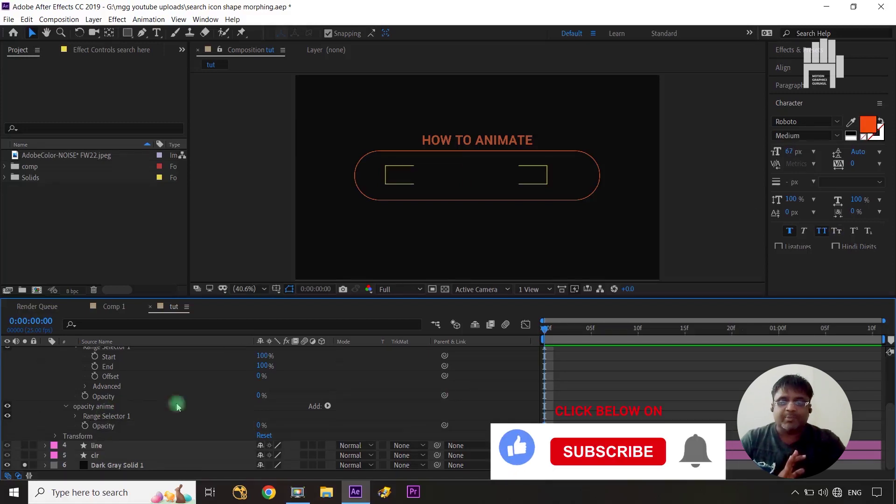
Keyframe the opacity anime Range Selector's Start from 0% at frame 0 to 100% at 0:00:00:15
left_click(75, 416)
left_click(386, 186)
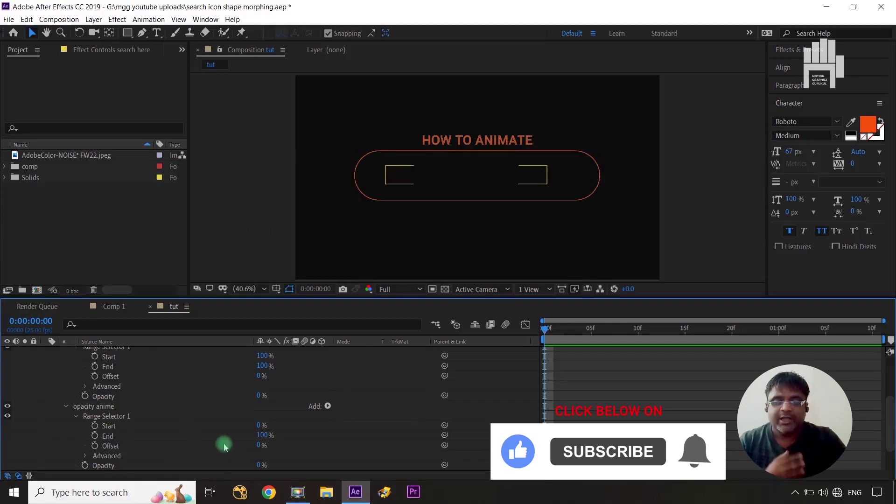
left_click(94, 426)
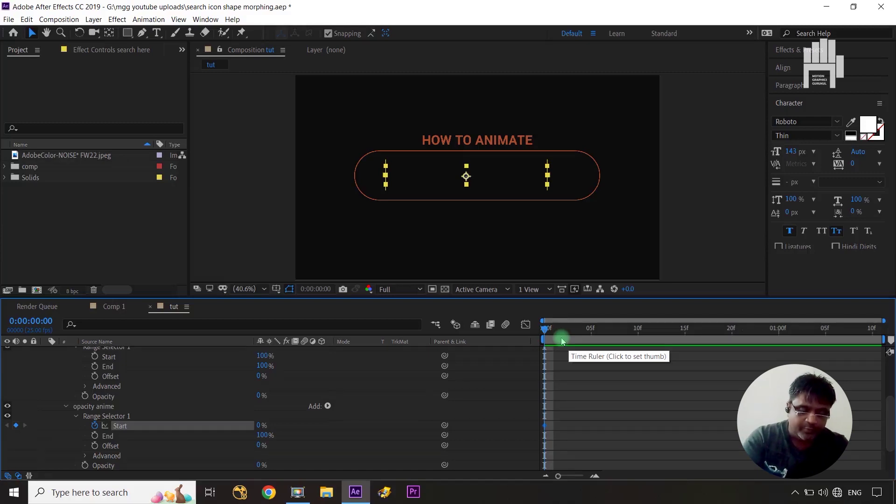
key("shift+Page_Down")
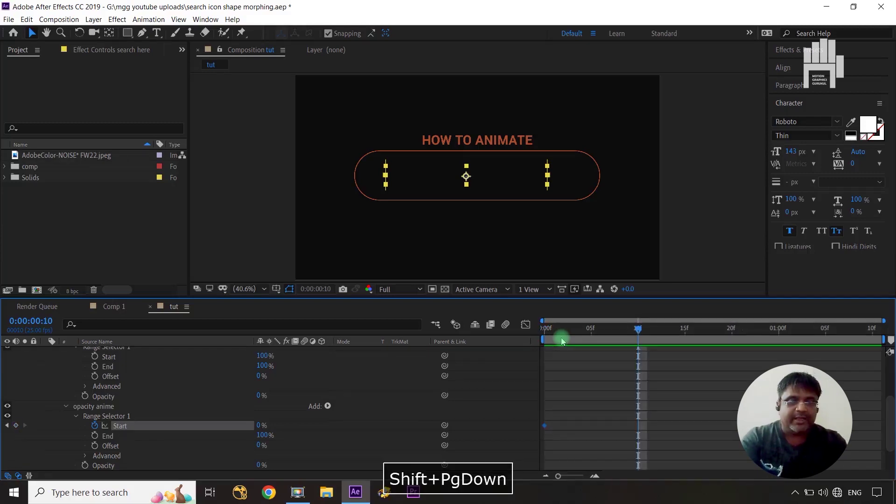
key("shift+Page_Down")
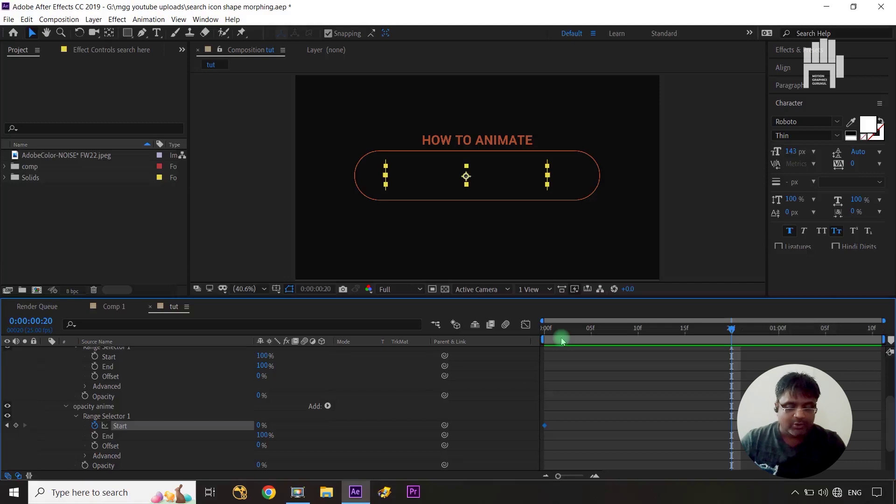
key("ctrl+Left")
key("ctrl+Left")
key("ctrl+Left")
key("ctrl+Left")
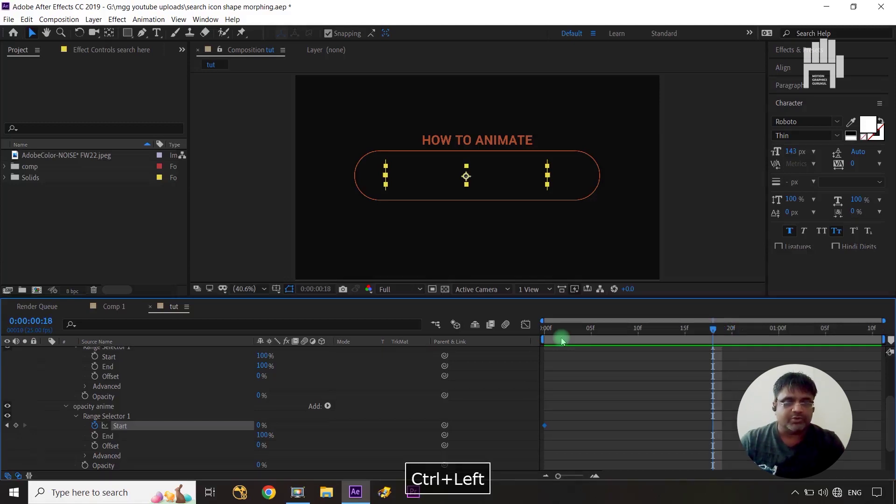
key("ctrl+Left")
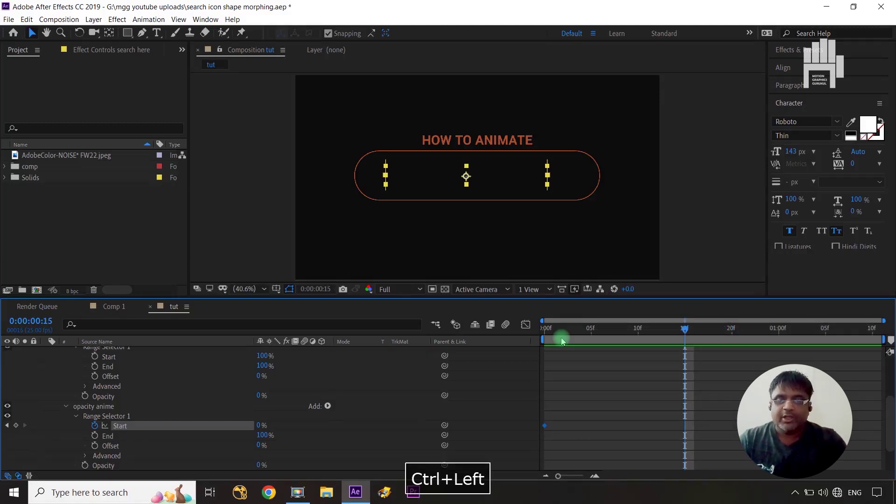
left_click_drag(264, 425, 385, 409)
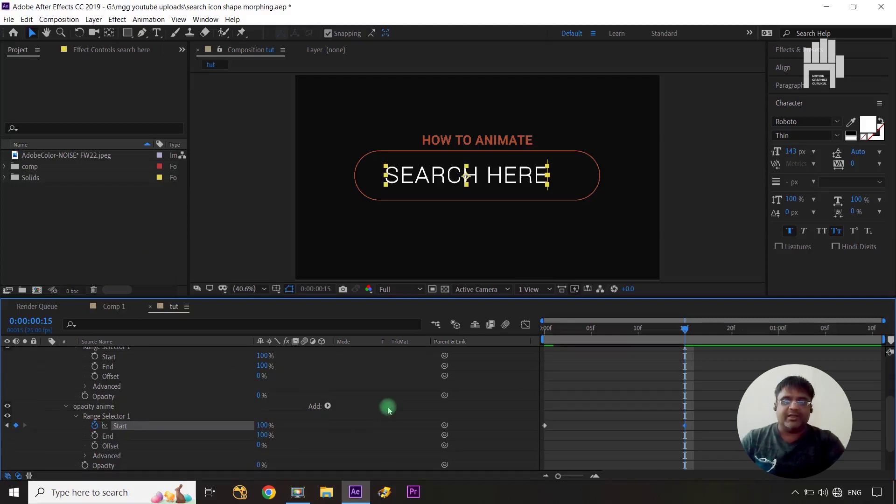
Apply Easy Ease to both Start keyframes and reshape the speed graph into an early peak with a long slow-down
left_click_drag(716, 411, 524, 458)
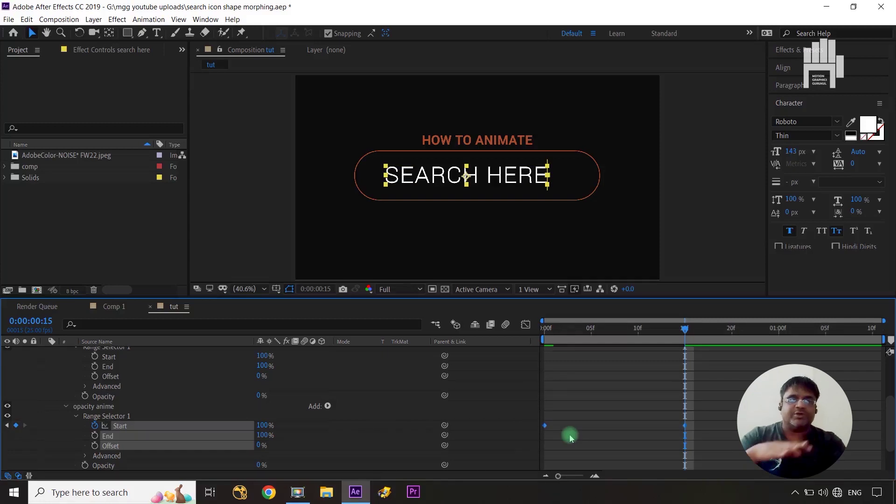
key("F9")
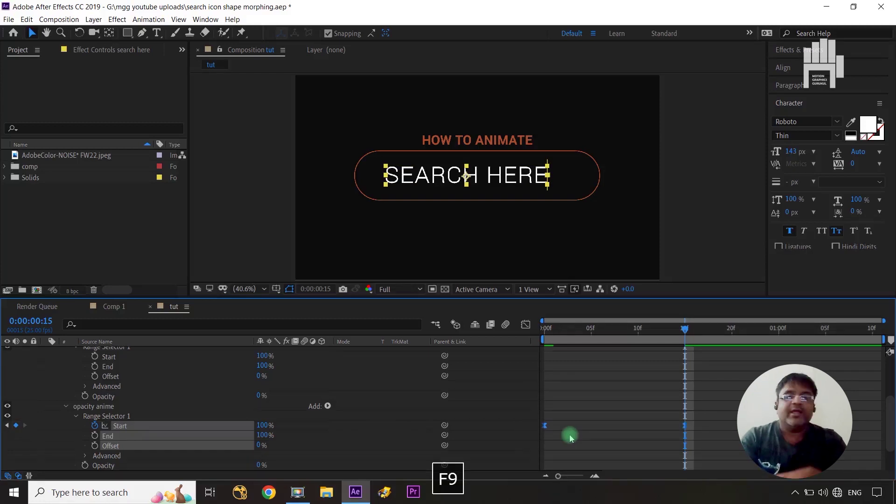
left_click(525, 324)
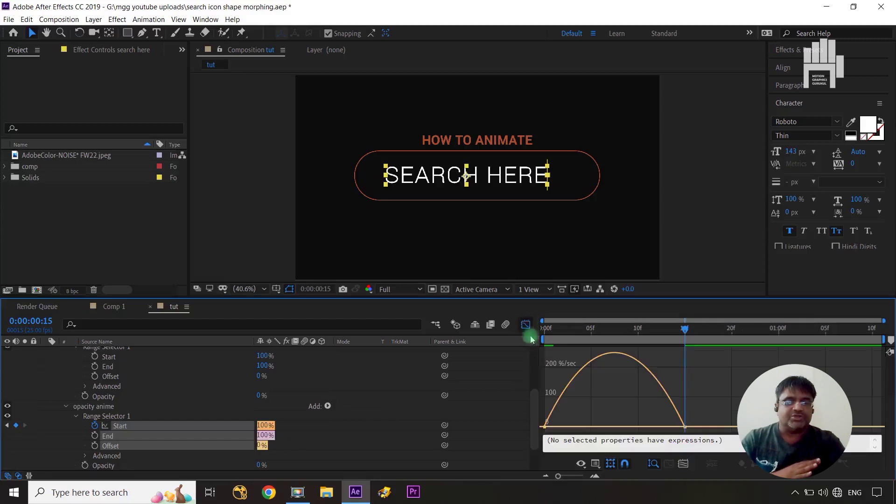
left_click_drag(709, 404, 496, 455)
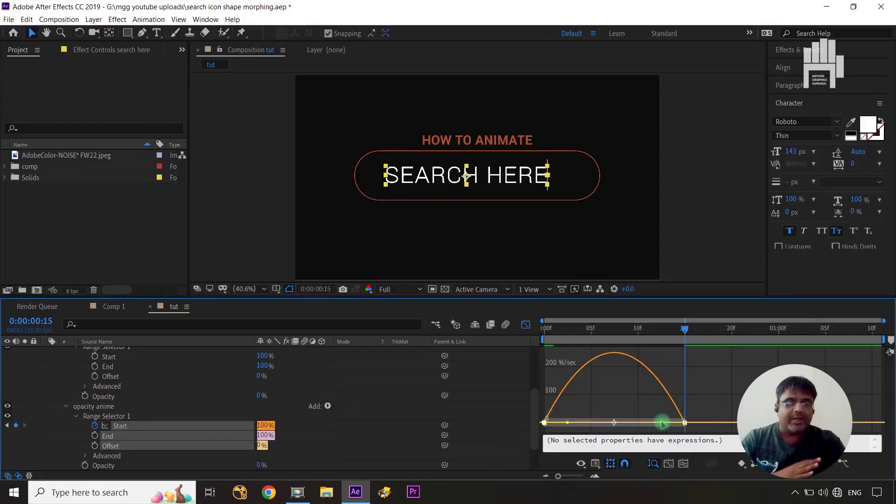
left_click_drag(647, 424, 614, 395)
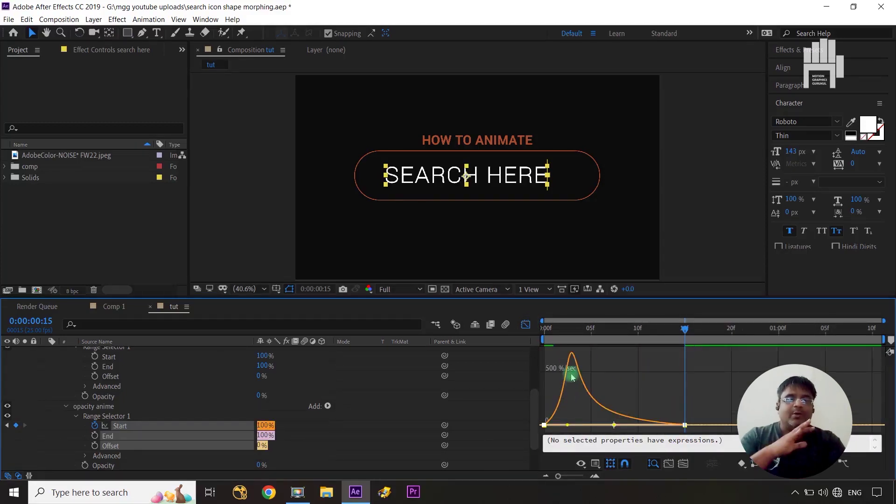
left_click(525, 324)
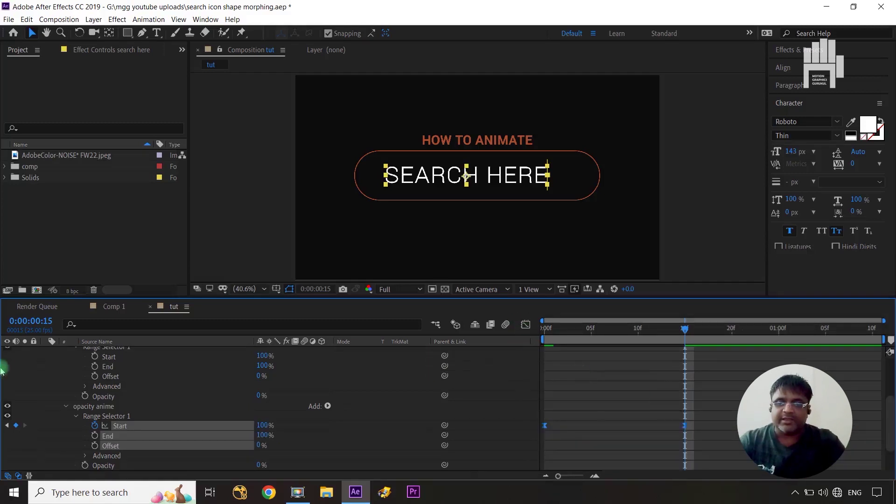
Collapse the search here layer and scrub the timeline back to the first frame to preview the text reveal
scroll(49, 380, "up", 3)
left_click(45, 372)
left_click_drag(684, 328, 581, 344)
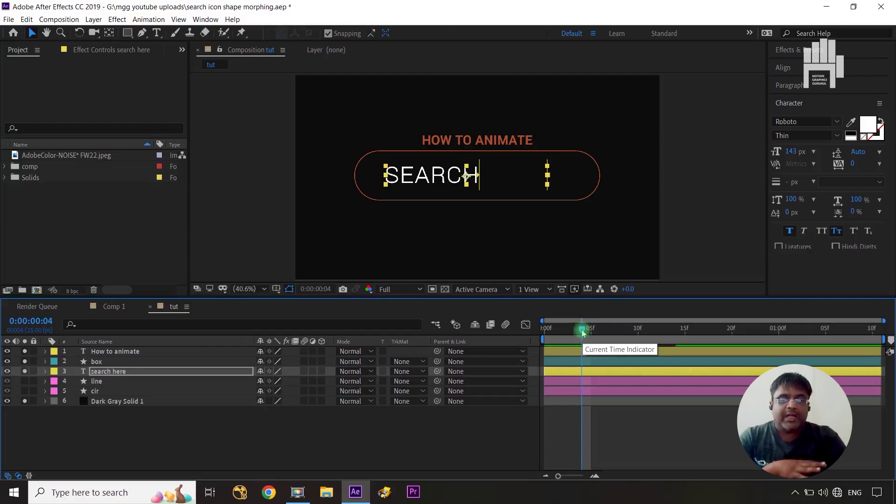
left_click_drag(582, 331, 546, 337)
left_click(462, 454)
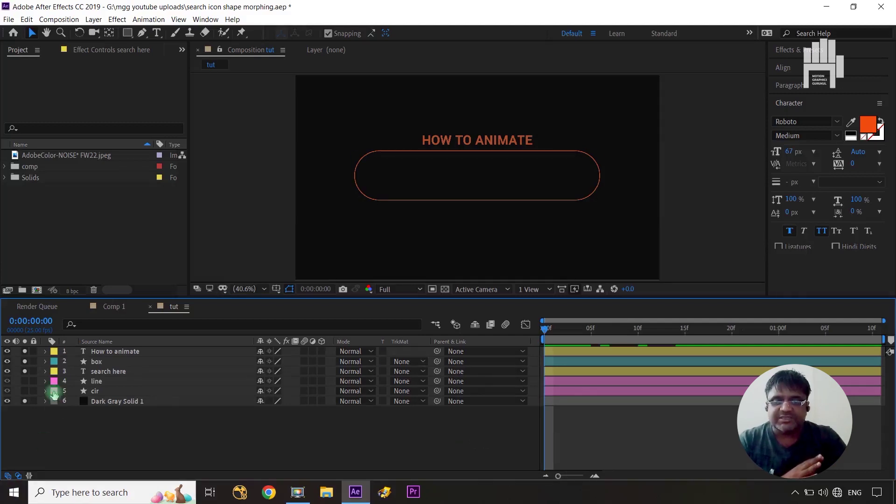
Solo the line and cir layers to bring back the magnifier icon inside the search box
left_click(26, 380)
left_click(26, 391)
left_click(566, 171)
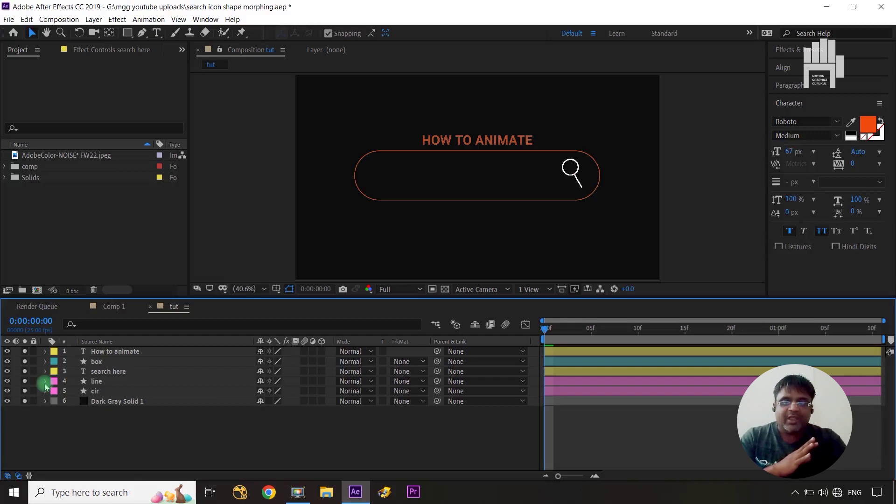
Reveal the Position and Rotation properties of the line layer and the Position property of the cir layer
left_click(45, 381)
left_click(44, 382)
left_click(96, 381)
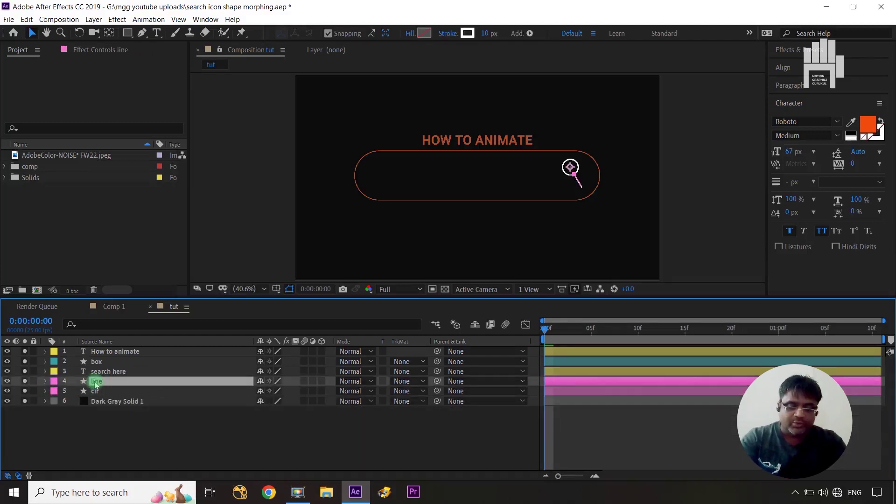
key("p")
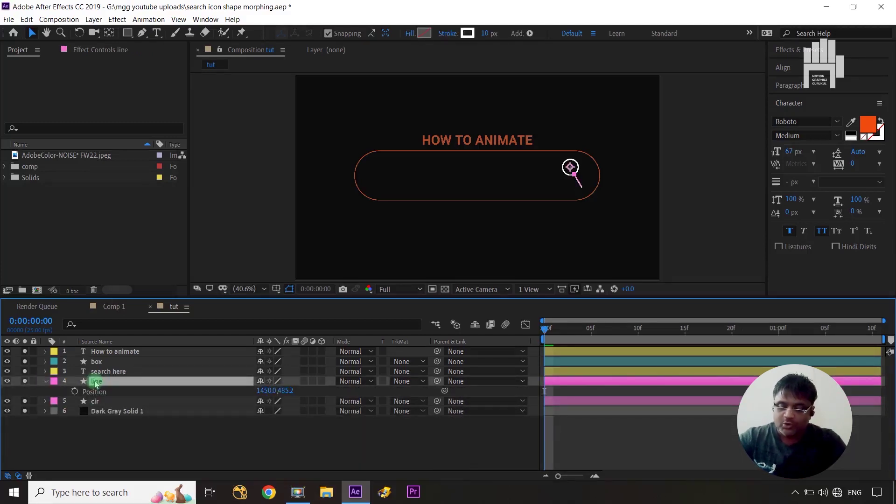
key("shift+r")
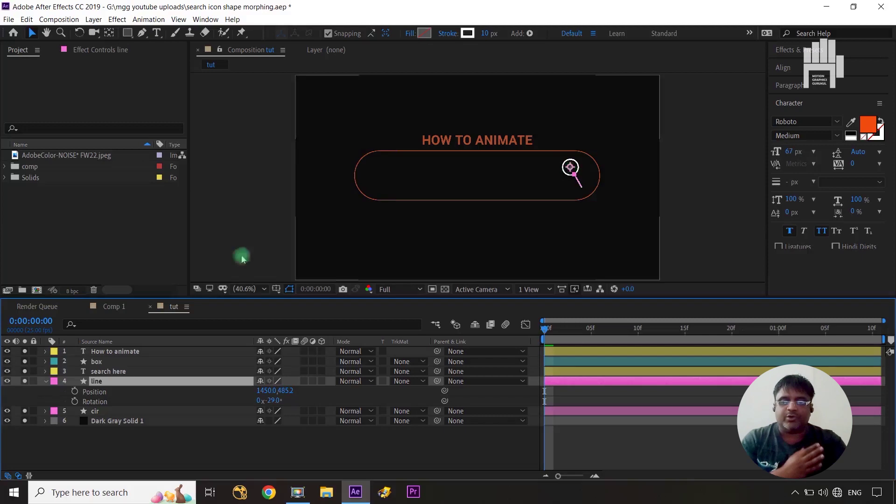
left_click(124, 412)
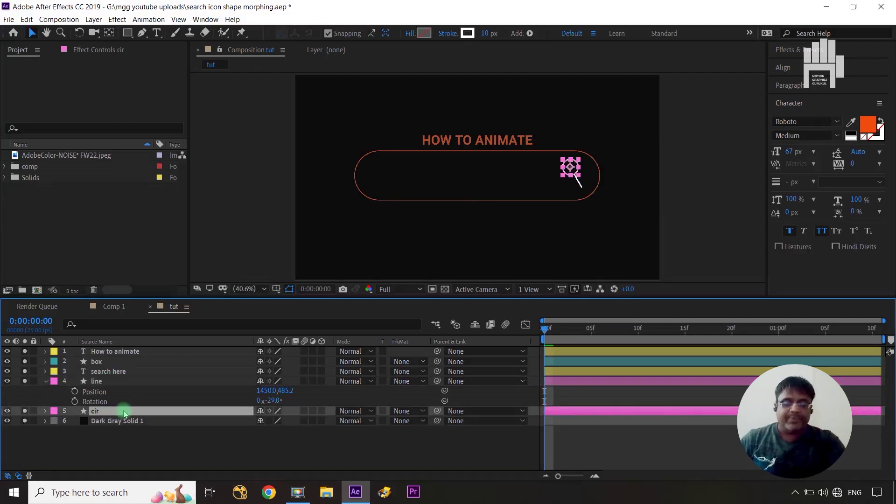
key("p")
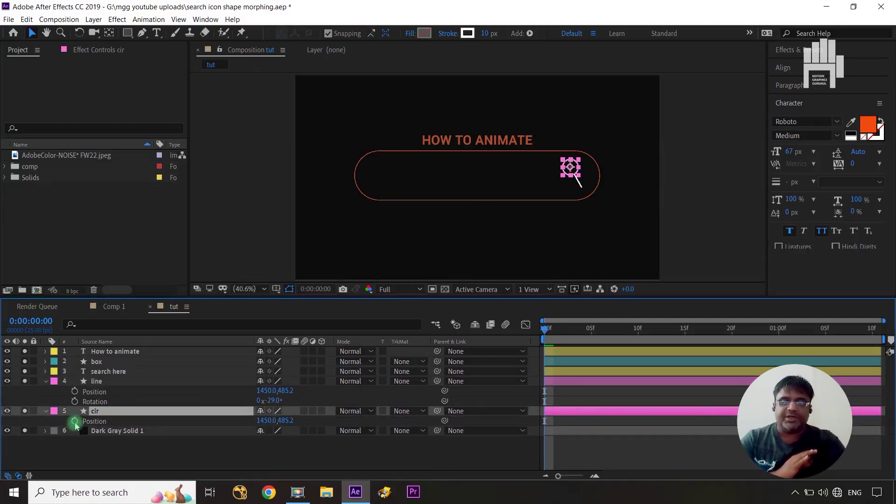
left_click(222, 458)
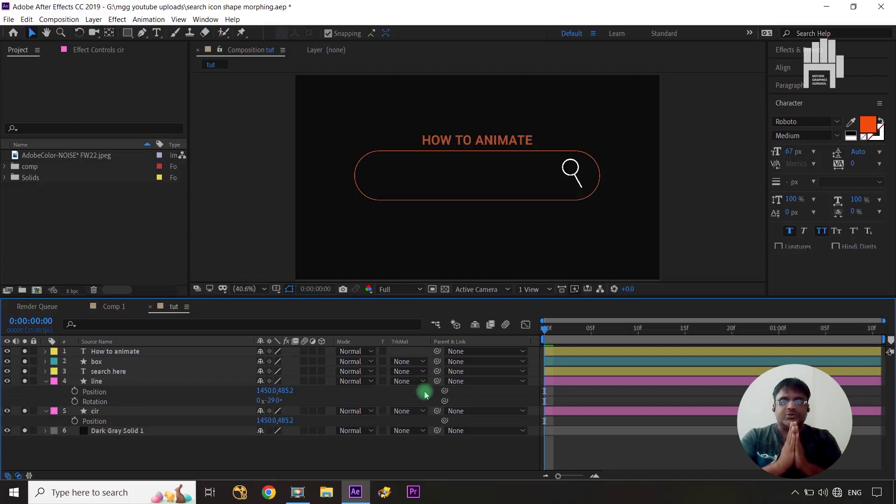
Try setting the cir layer's horizontal Scale to 0% on its own, and undo the change
left_click(181, 411)
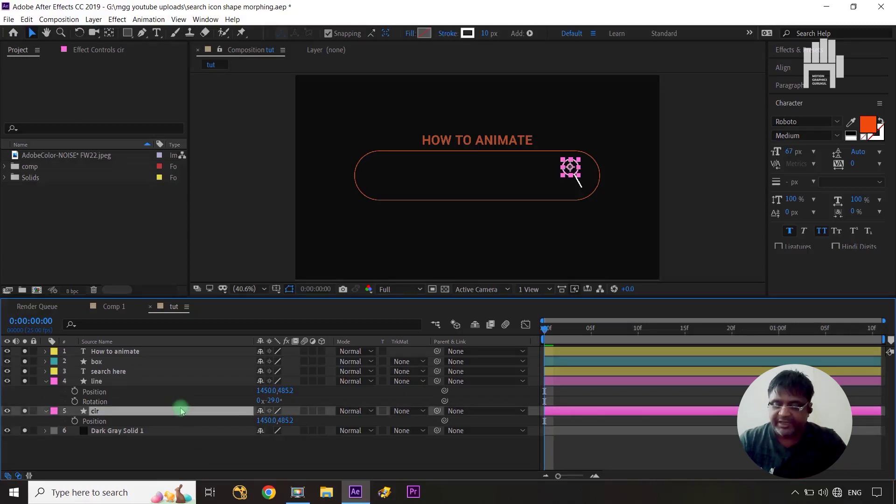
key("s")
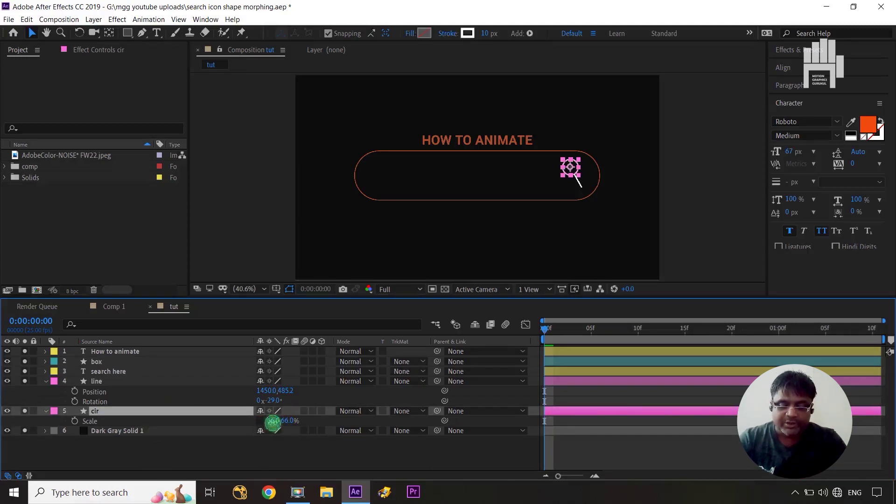
left_click(274, 421)
type("0")
left_click(315, 457)
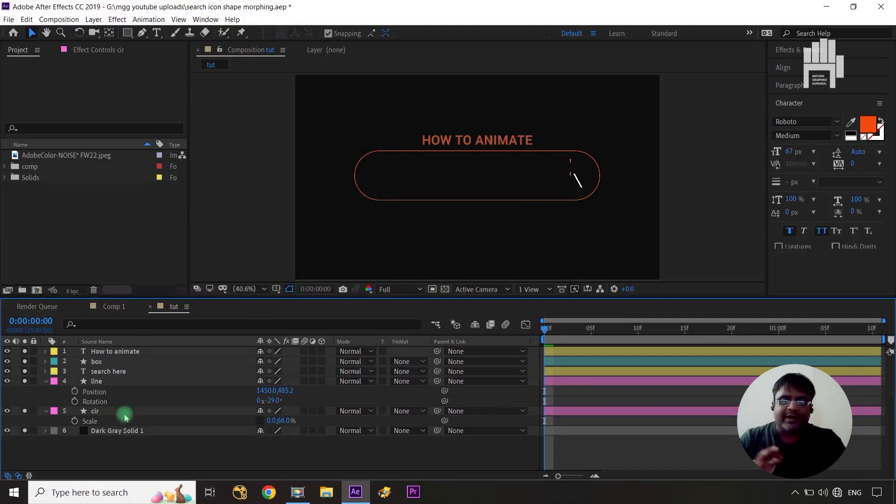
key("ctrl+z")
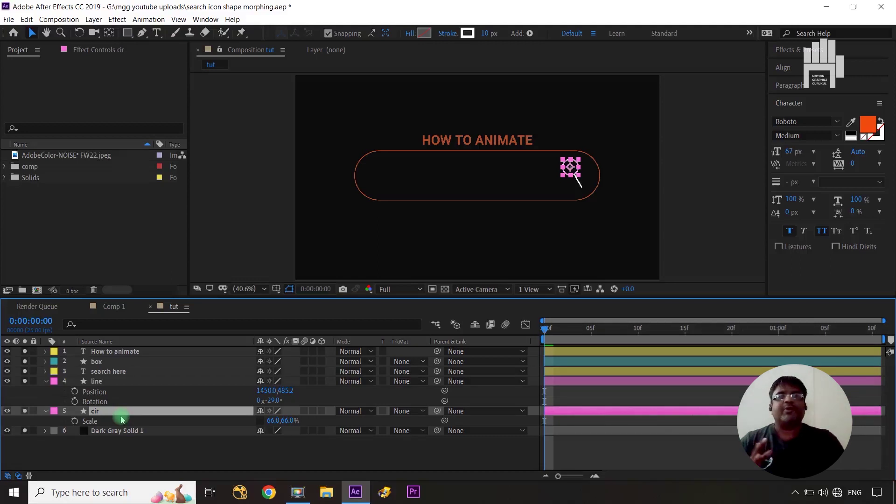
Add a Size keyframe to the cir layer's Ellipse Path 1 at frame 0 and collapse the layer
left_click(45, 412)
left_click(46, 412)
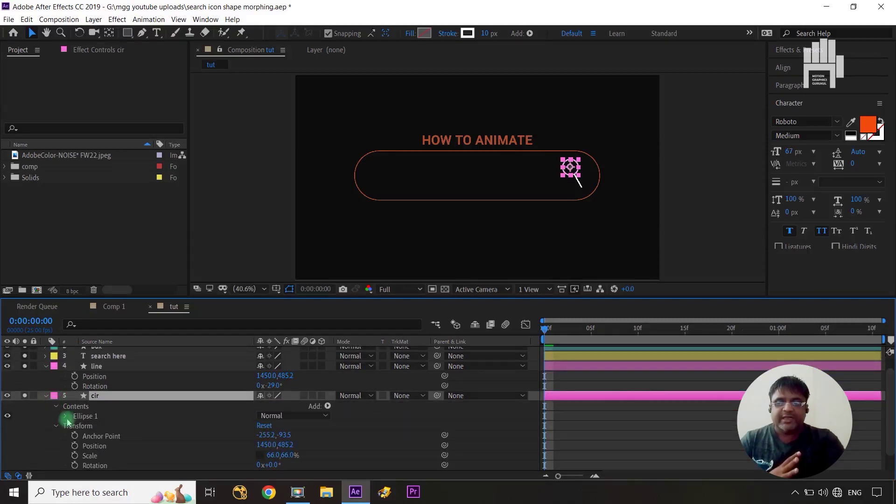
left_click(66, 415)
left_click(75, 426)
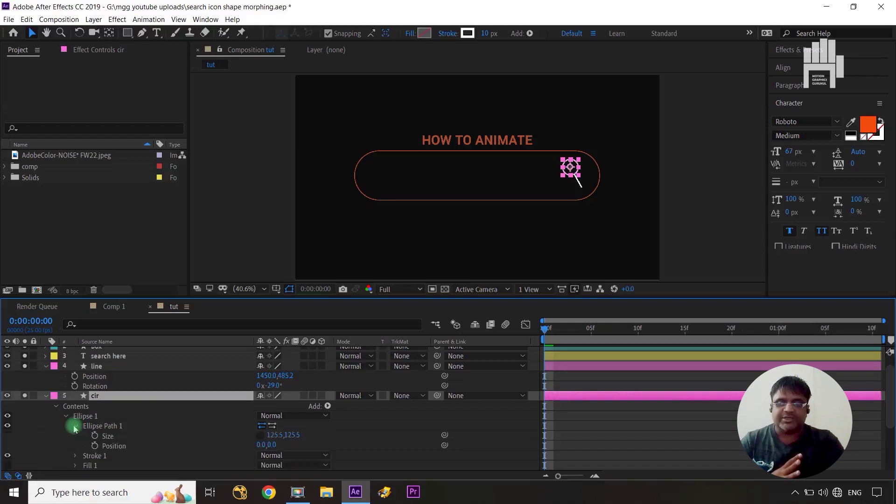
left_click(95, 436)
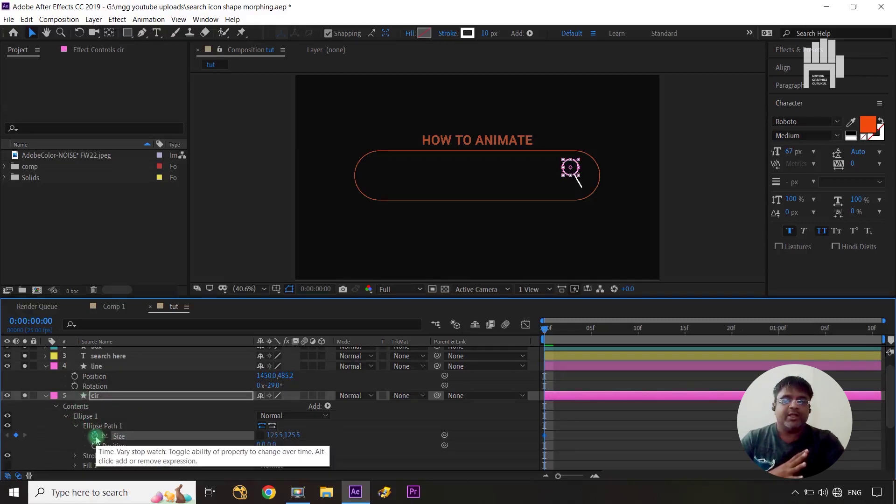
left_click(45, 395)
Add frame 0 keyframes for the line layer's Position and Rotation and the cir layer's Position
left_click(142, 410)
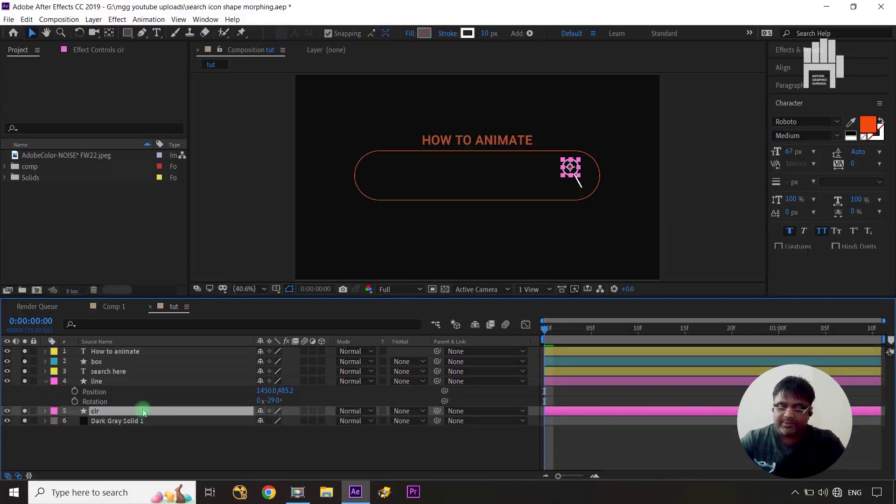
key("p")
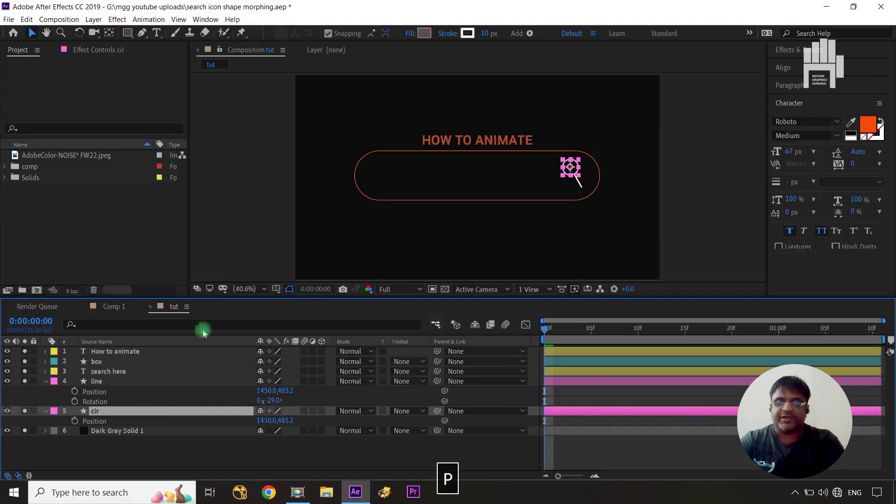
left_click(75, 391)
left_click(74, 401)
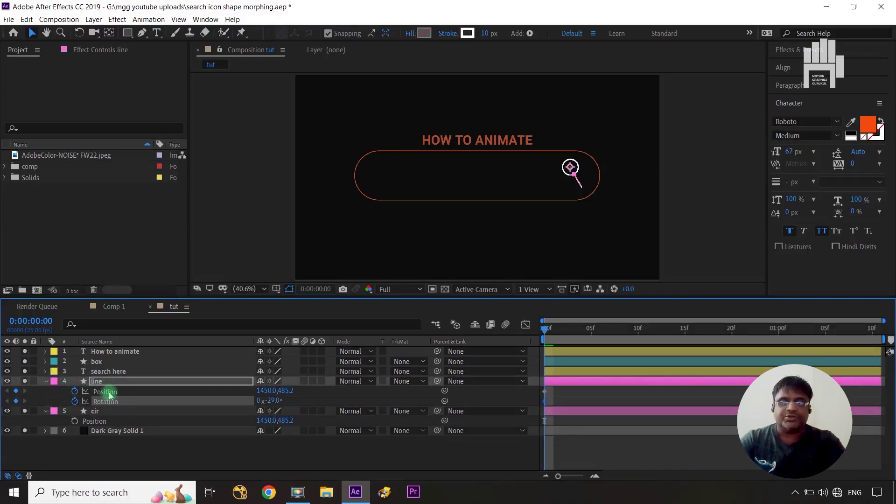
left_click(75, 420)
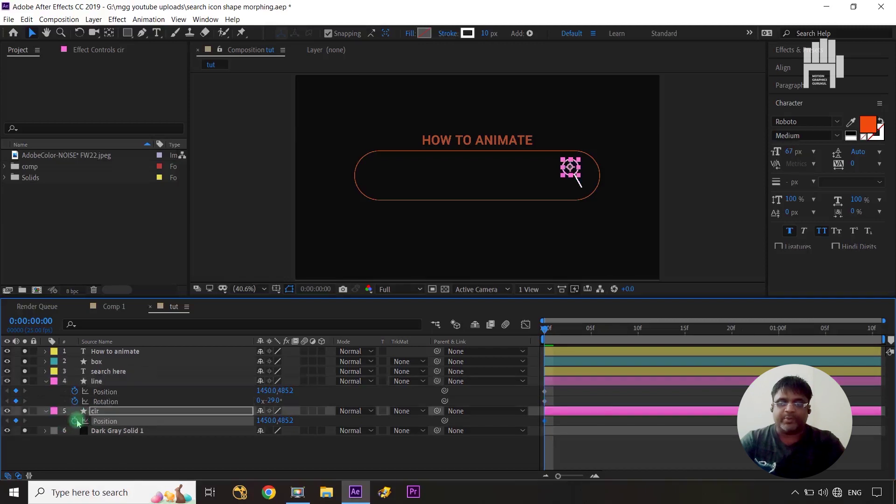
Add hold-value keyframes at 0:00:00:20 for the line layer's Position and Rotation and the cir layer's Size and Position
left_click(114, 415)
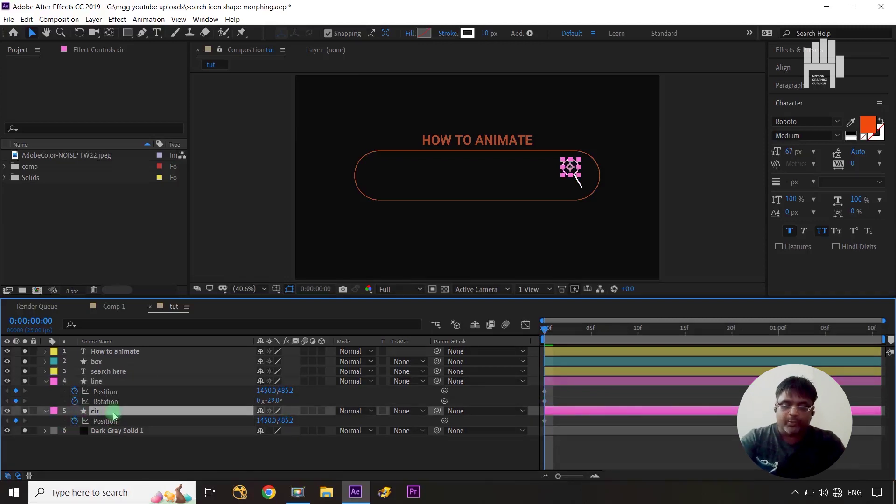
key("u")
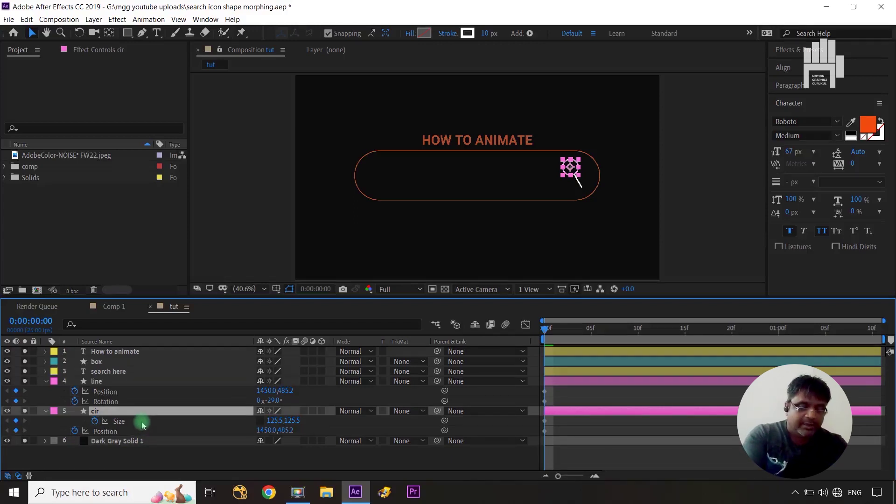
key("shift+Page_Down")
key("shift+Page_Down")
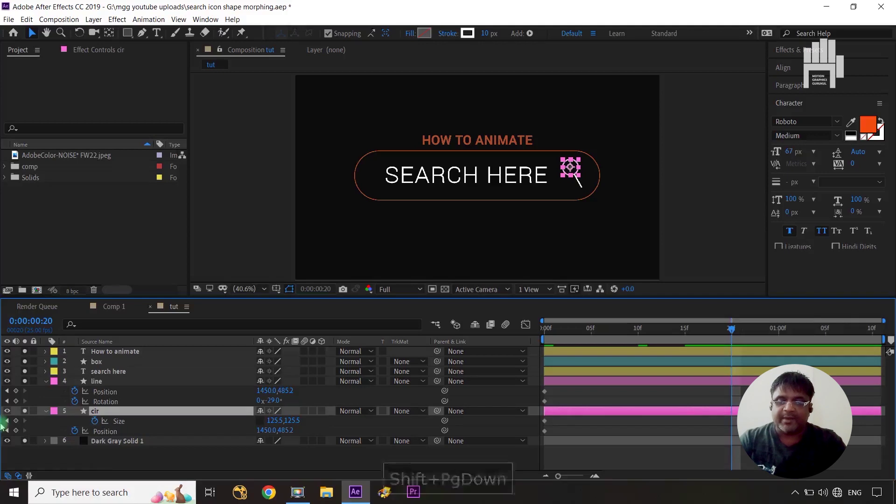
left_click(16, 420)
left_click(16, 400)
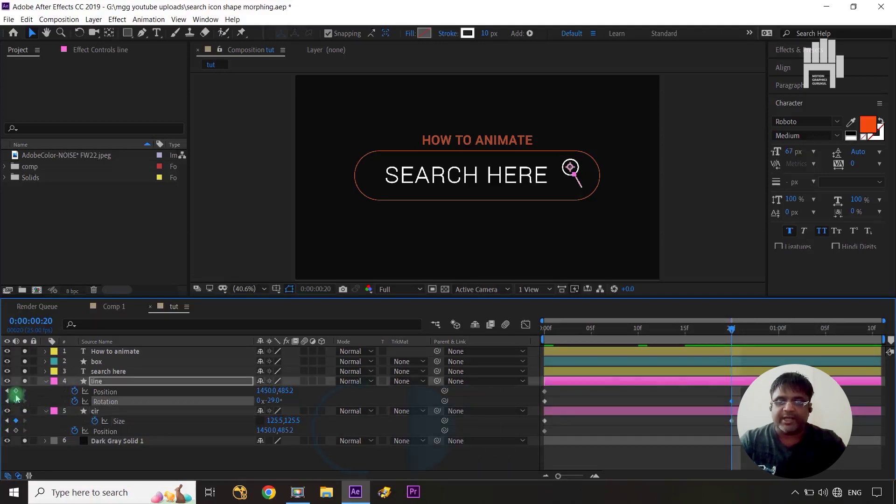
left_click(16, 390)
left_click(15, 430)
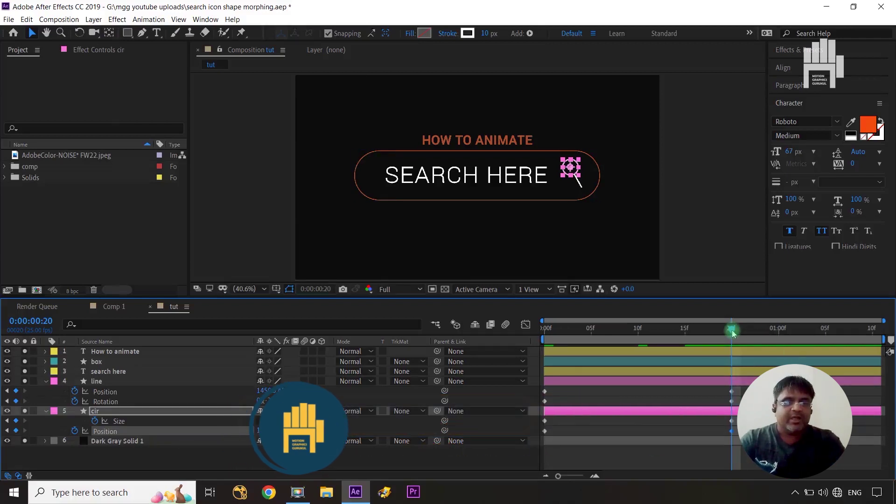
At frame 0, move the line and cir layers together to Position 444.0, 485.2 near the box's left end
key("Home")
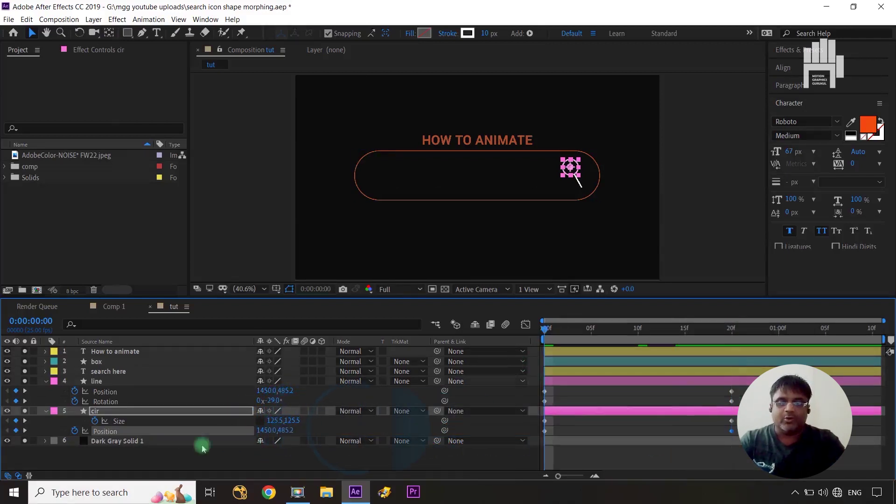
left_click(255, 462)
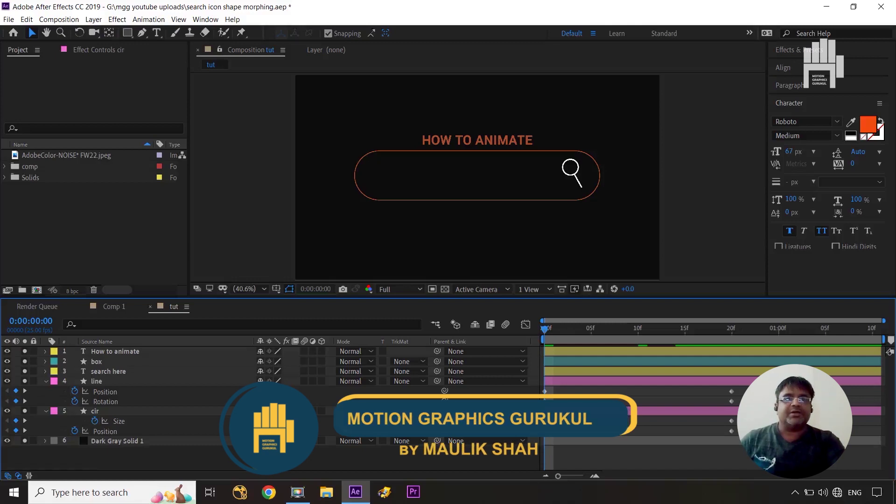
left_click(158, 381)
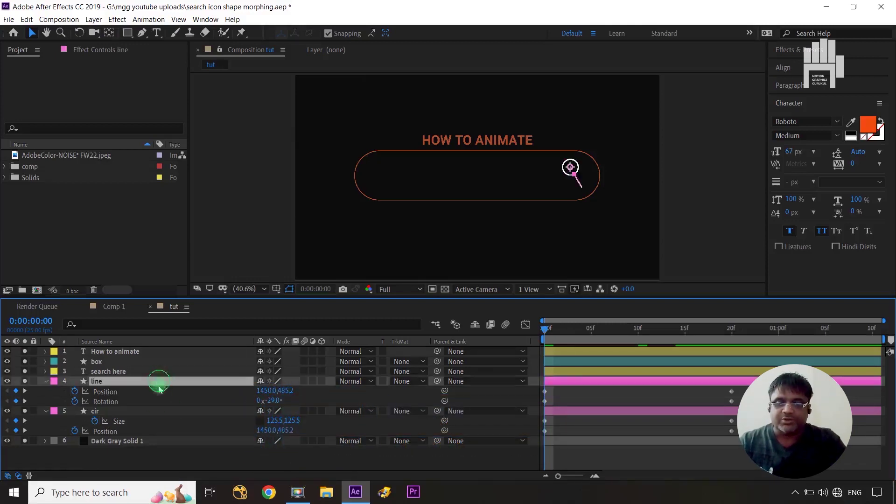
left_click(154, 411, "shift")
left_click_drag(265, 391, 402, 412)
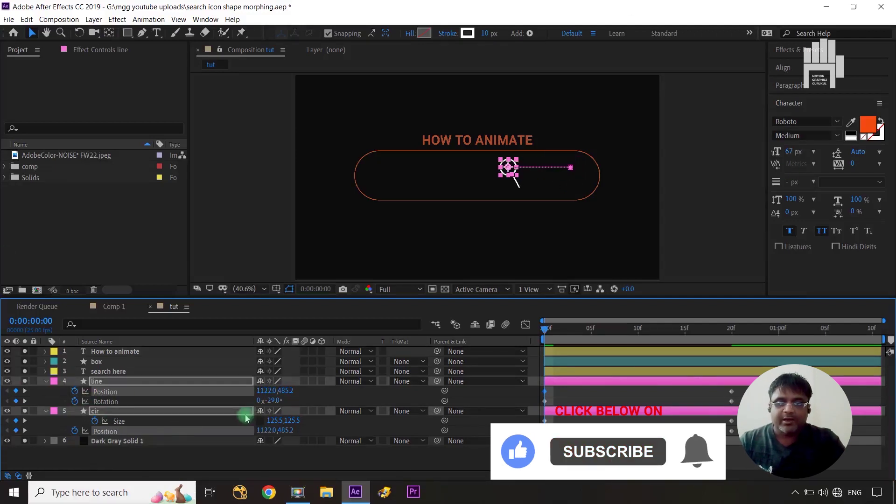
left_click_drag(264, 392, 75, 395)
left_click_drag(263, 392, 131, 391)
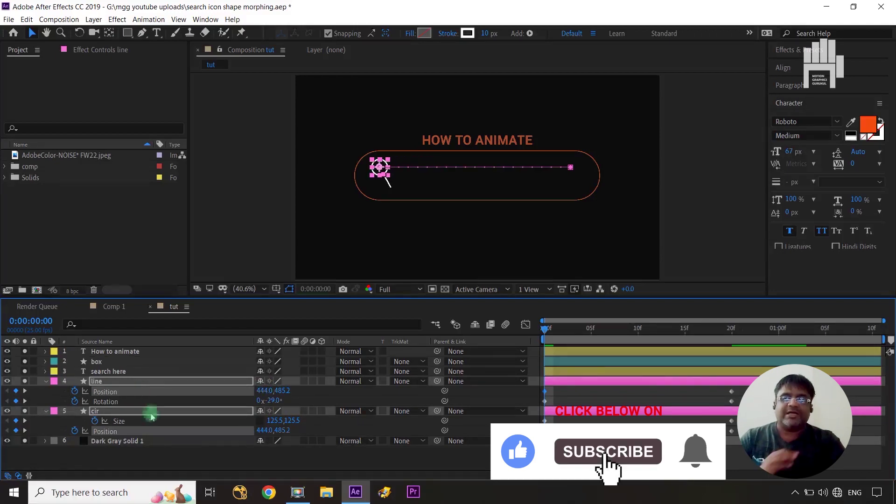
left_click(223, 462)
Set the line layer's Rotation to 0° at frame 0 so the magnifier handle stands vertical
left_click(276, 400)
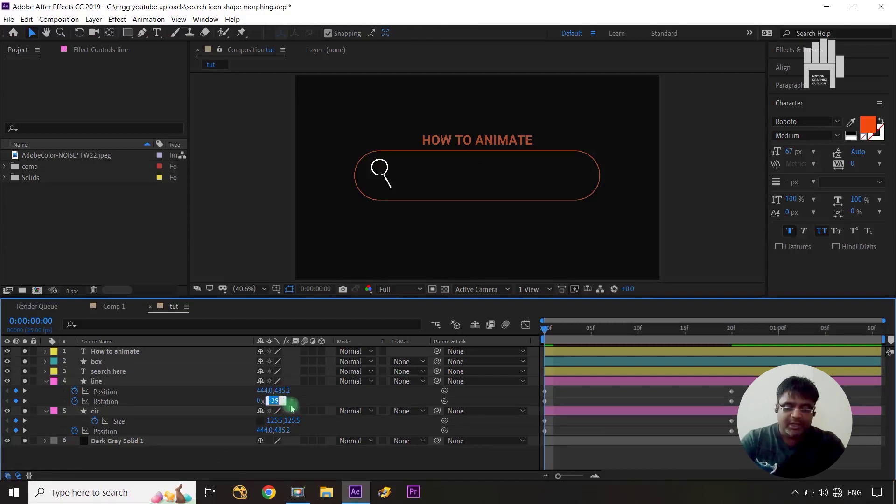
type("0")
left_click(314, 404)
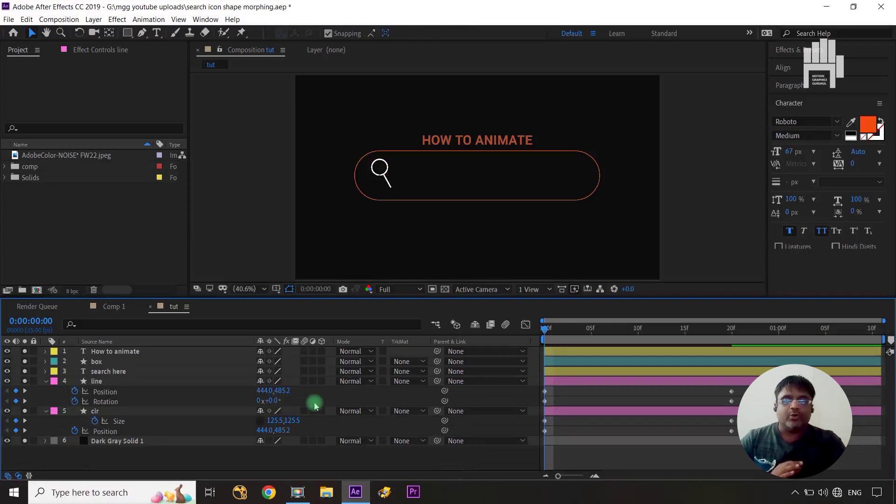
Examine how the magnifier handle meets the circle, hiding and showing the line layer to compare
left_click(379, 182)
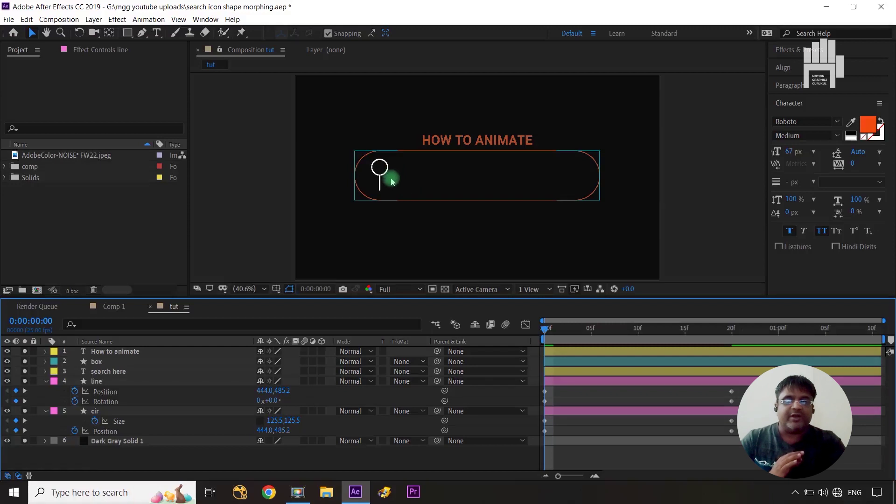
left_click(135, 380)
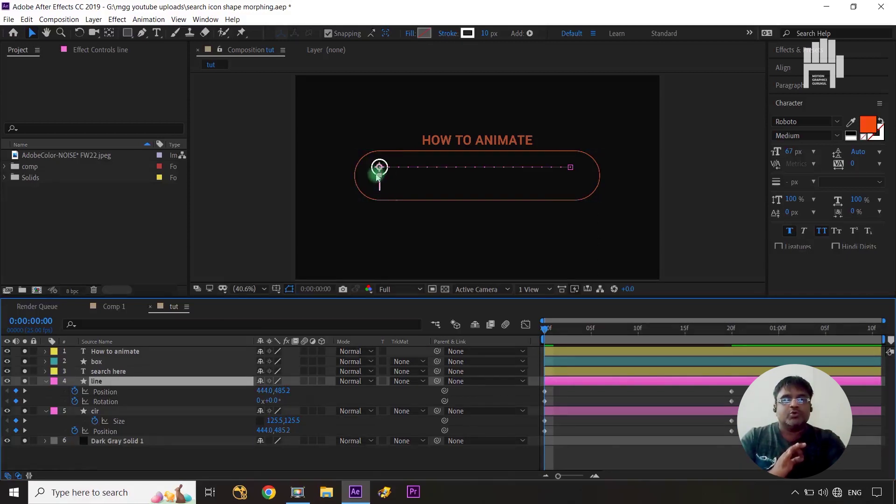
left_click(165, 462)
left_click(7, 380)
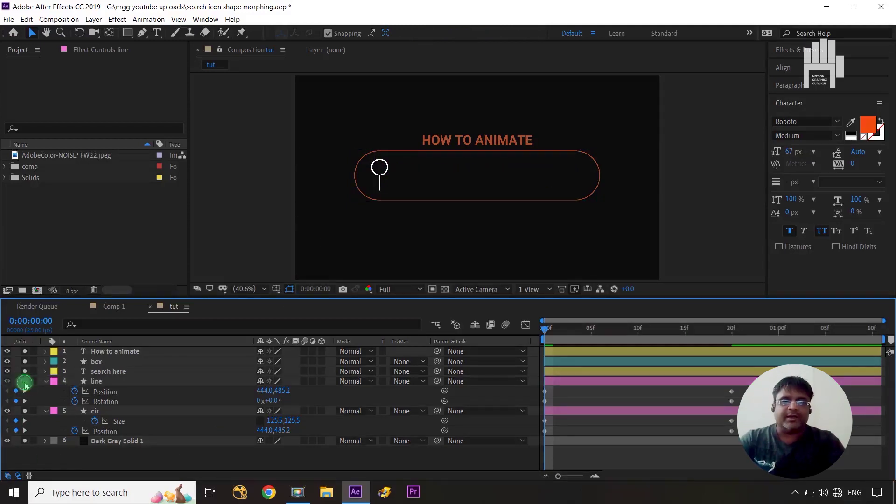
left_click(7, 381)
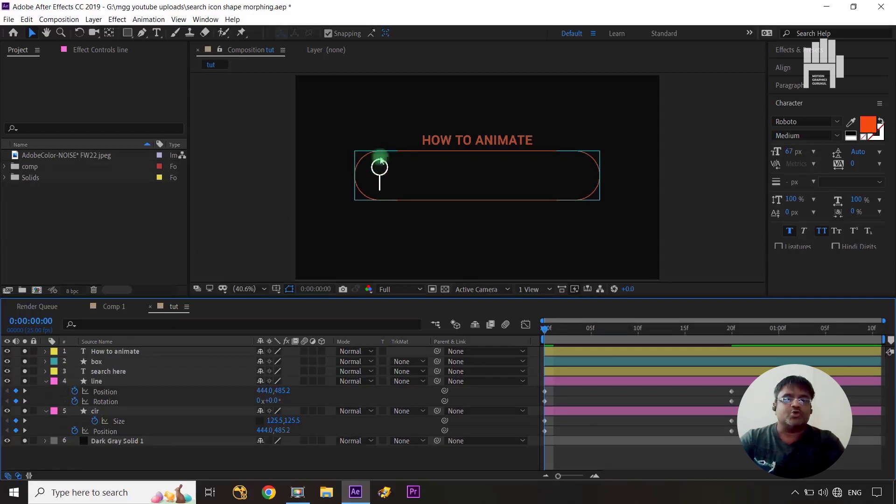
key("slash")
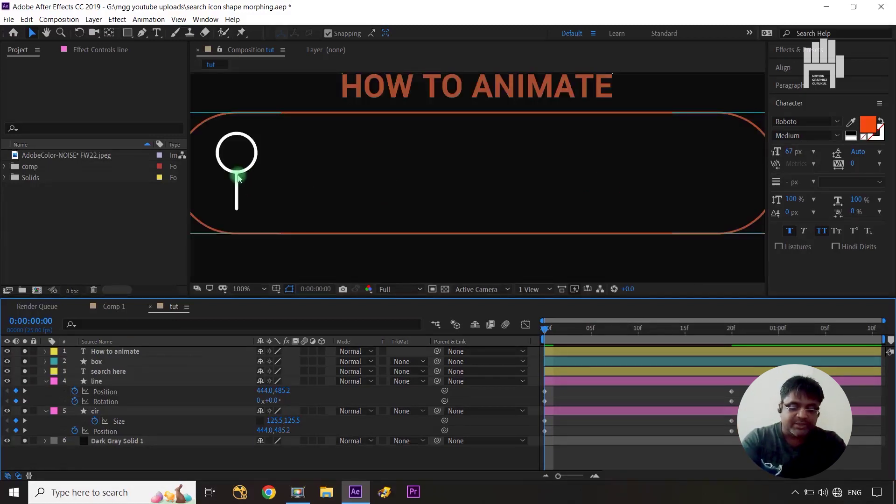
key("shift+slash")
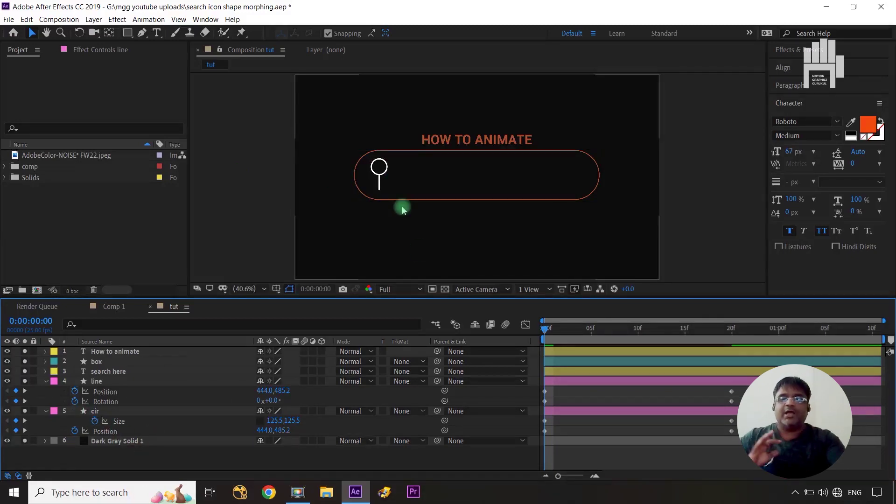
Set the cir layer's Size width to 0 at frame 0, keeping the height unchanged, so the circle collapses into a vertical line
left_click(275, 420)
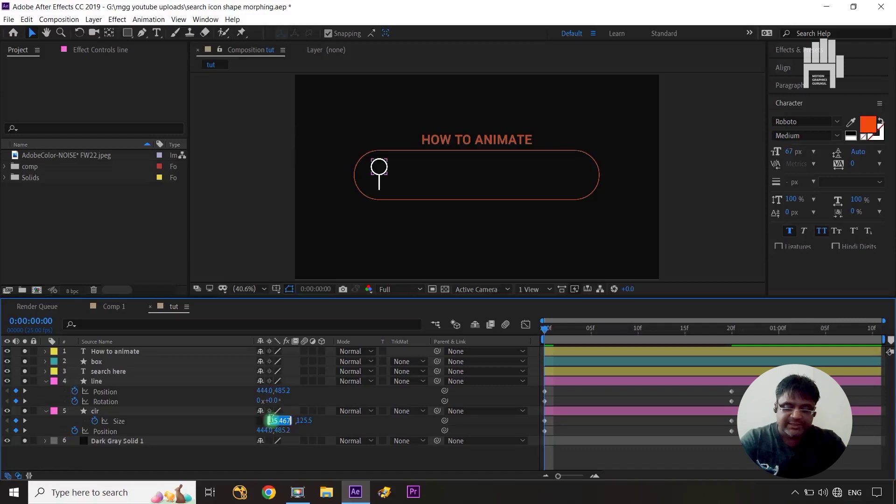
type("0")
left_click(332, 421)
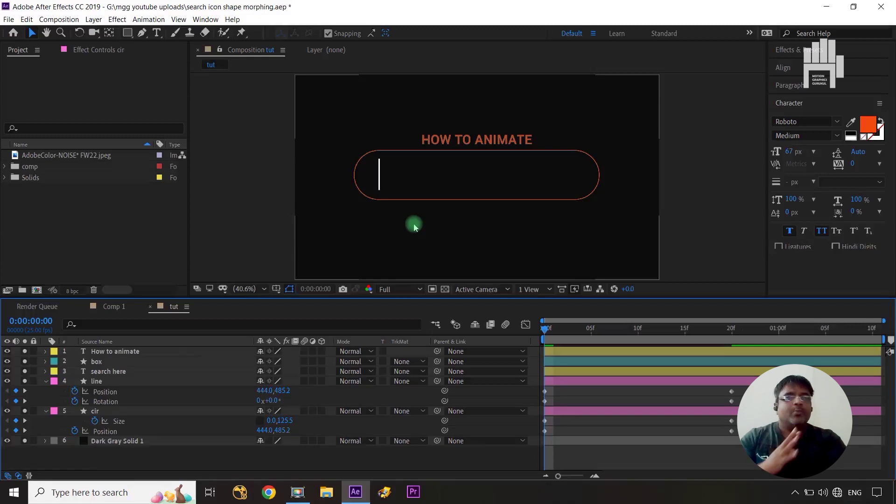
Apply Easy Ease to all line and cir keyframes and skew their speed curves so the motion peaks early and slows gradually
left_click_drag(739, 386, 528, 438)
key("F9")
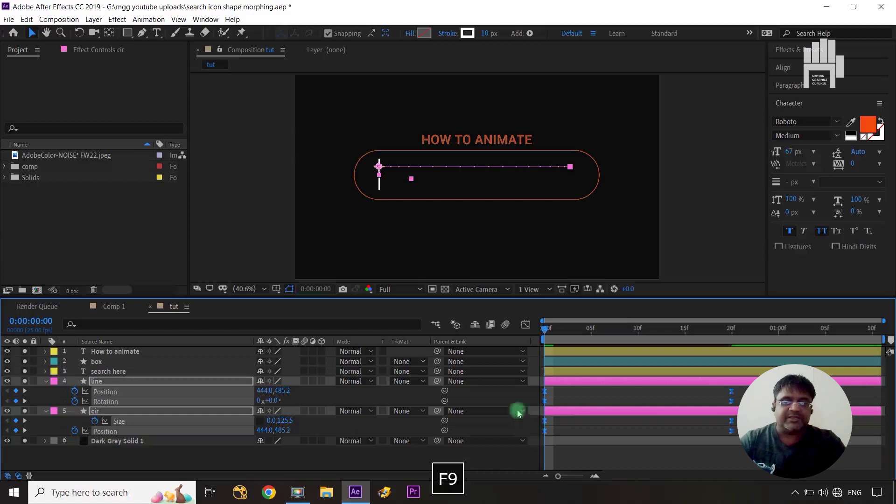
left_click(525, 324)
left_click_drag(765, 392, 583, 463)
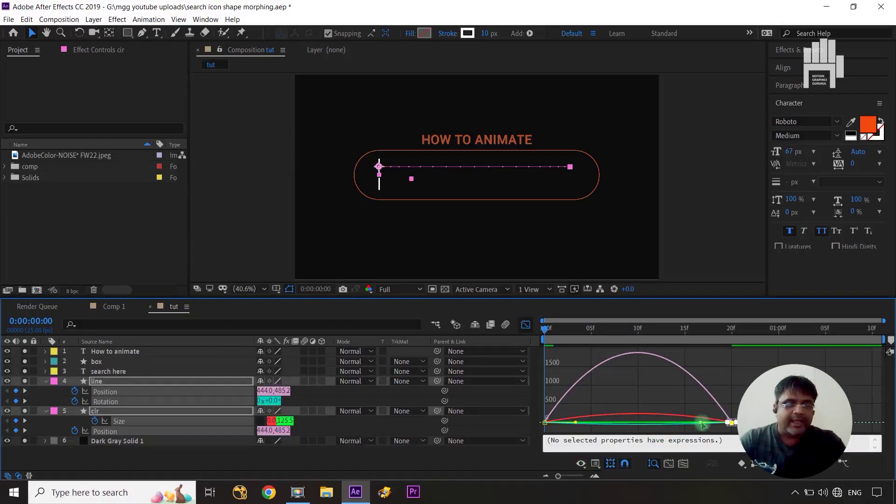
left_click_drag(700, 423, 605, 424)
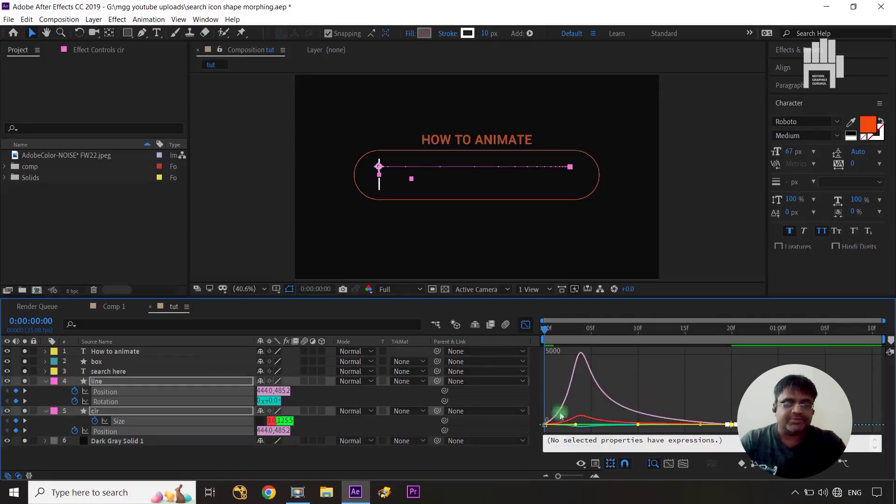
left_click(525, 324)
left_click(511, 458)
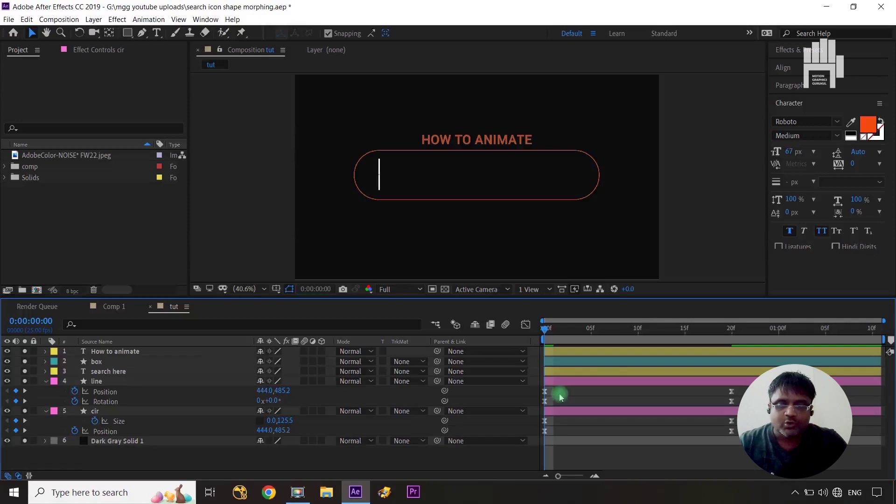
Move the starting keyframes of the line layer's Rotation and the cir layer's Size to 0:00:00:15
left_click(166, 400)
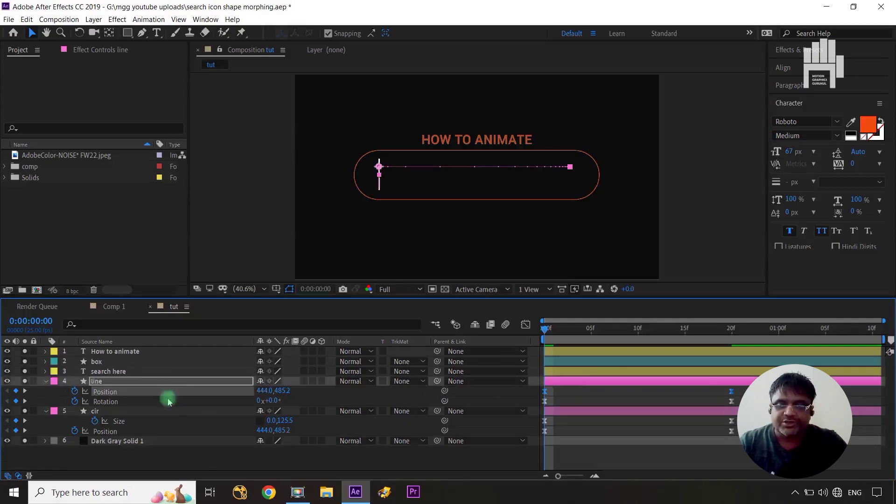
left_click(138, 422)
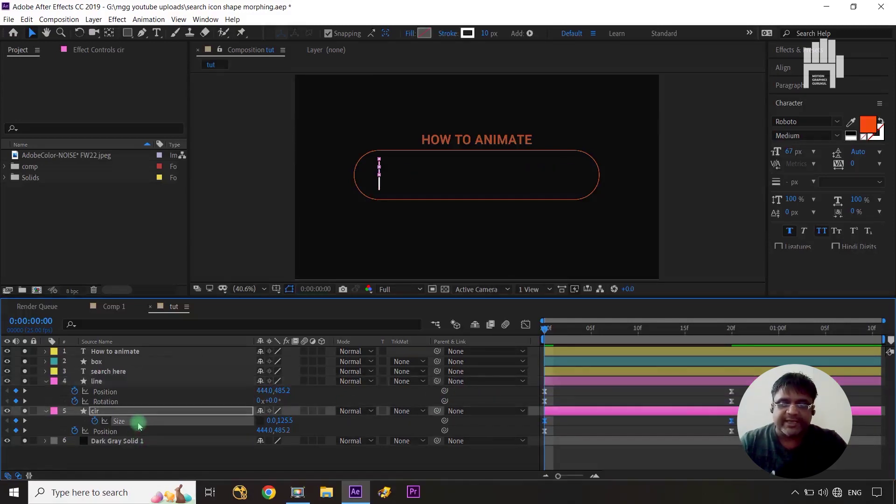
left_click(560, 392)
left_click(534, 392)
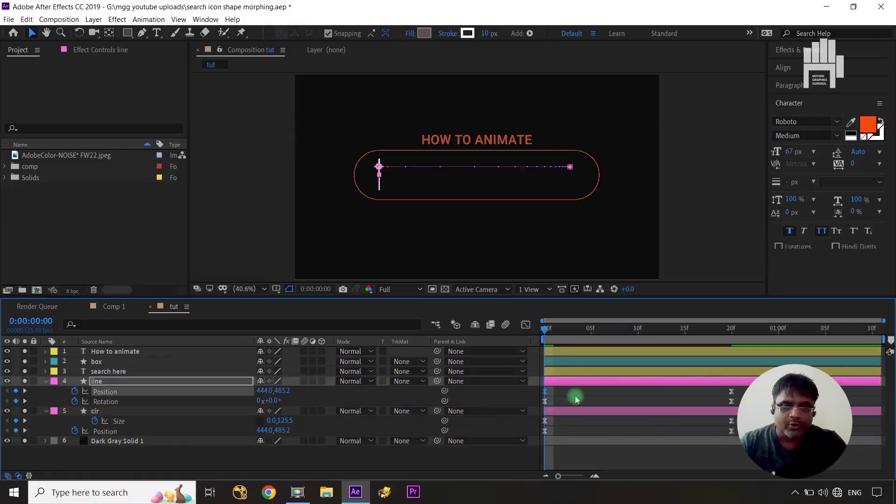
left_click(541, 401)
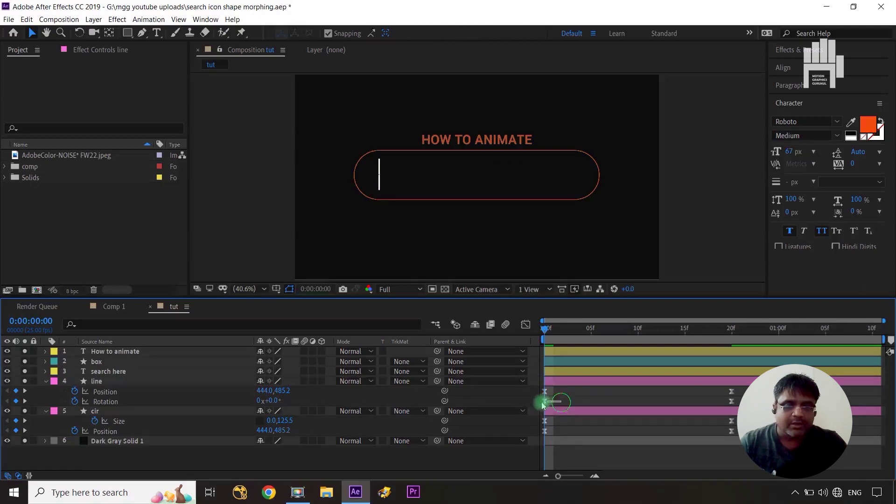
left_click(555, 404)
left_click(544, 421, "shift")
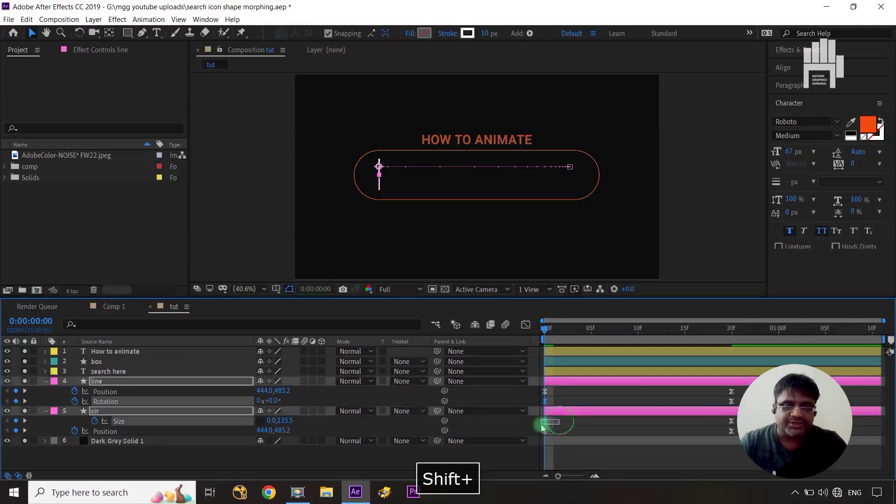
left_click(544, 401)
left_click_drag(560, 408, 686, 410)
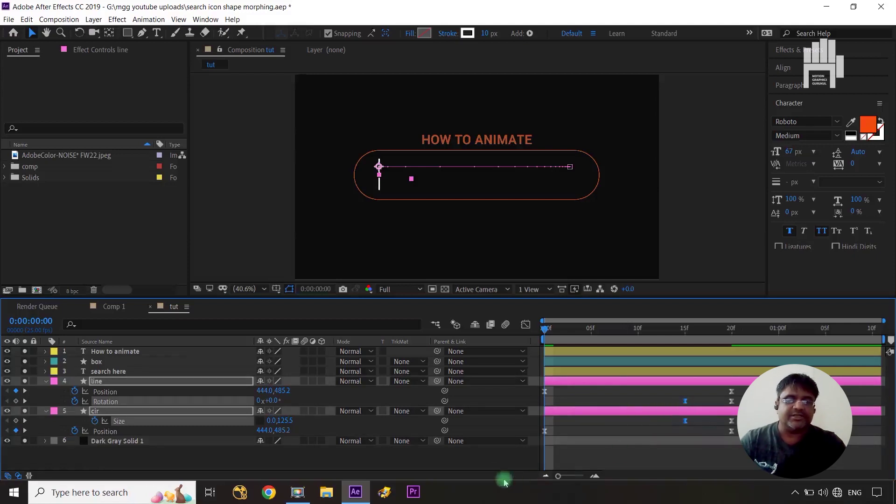
left_click(486, 462)
Scrub to 0:00:00:12 and examine the line and cir layers' speed curves and their end keyframes
left_click_drag(562, 329, 664, 343)
left_click(494, 176)
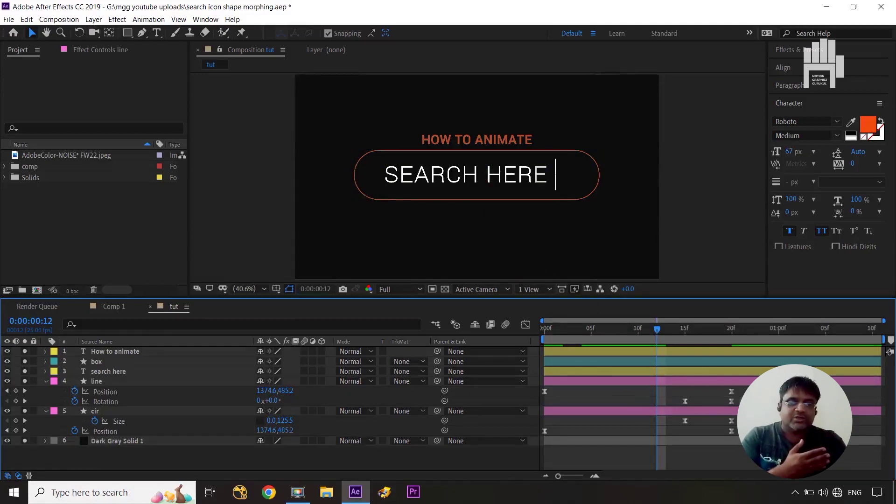
left_click(97, 381)
left_click_drag(513, 428, 514, 430)
left_click(525, 326)
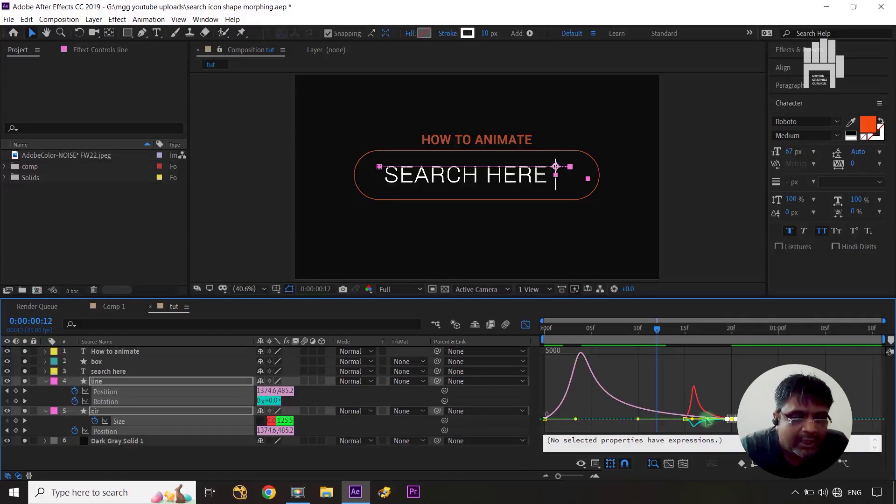
left_click(525, 325)
left_click(732, 406)
left_click_drag(745, 389, 725, 412)
left_click(733, 400)
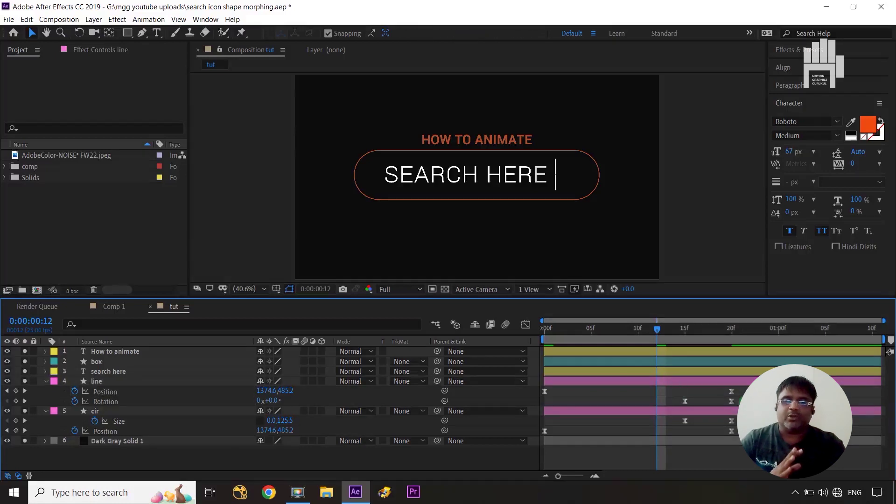
Delay the search here layer's Range Selector Start keyframes by two frames, to 0:00:00:02 and 0:00:00:17, and preview the animation from the beginning
left_click(148, 372)
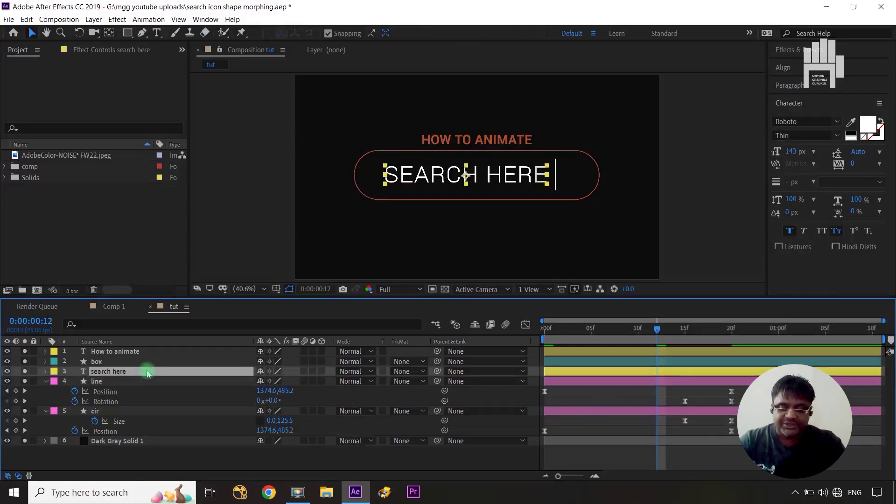
key("u")
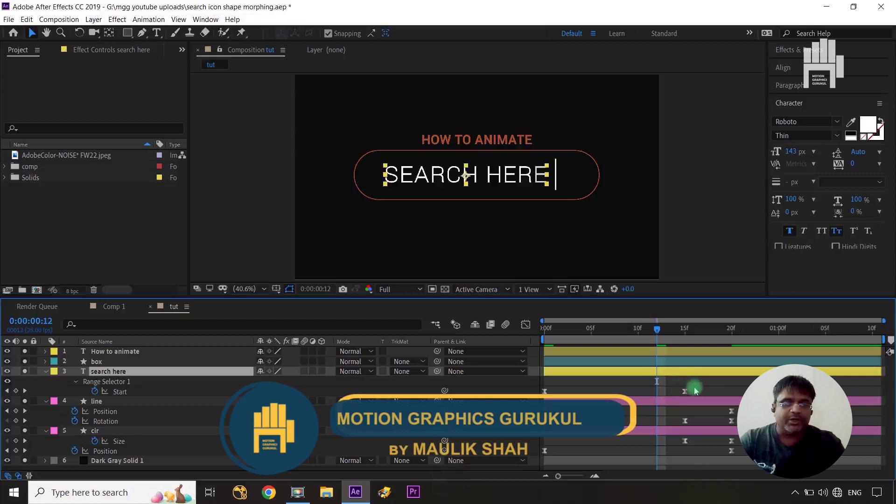
left_click_drag(694, 385, 530, 402)
left_click_drag(649, 337, 569, 339)
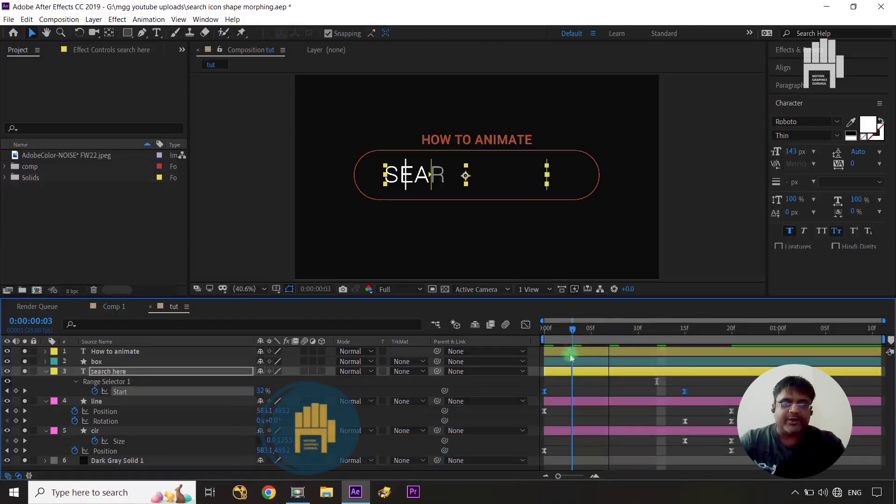
left_click_drag(545, 391, 568, 393)
left_click_drag(572, 329, 505, 336)
left_click(498, 379)
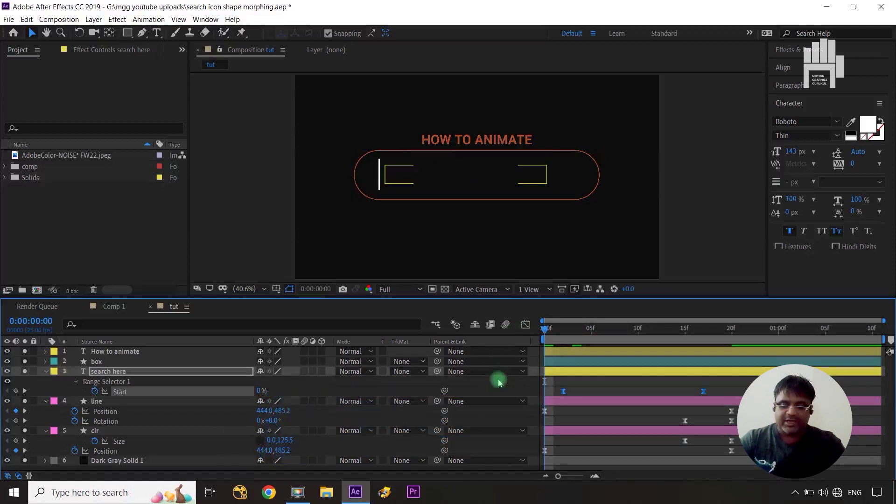
key("space")
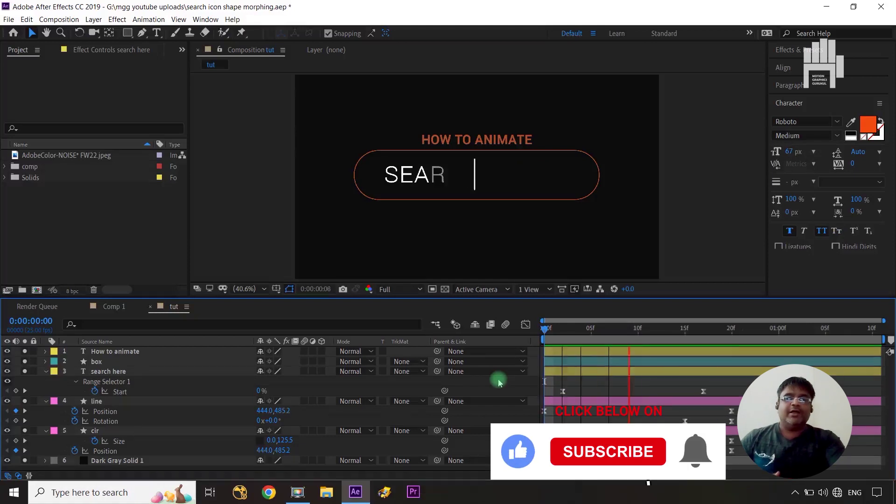